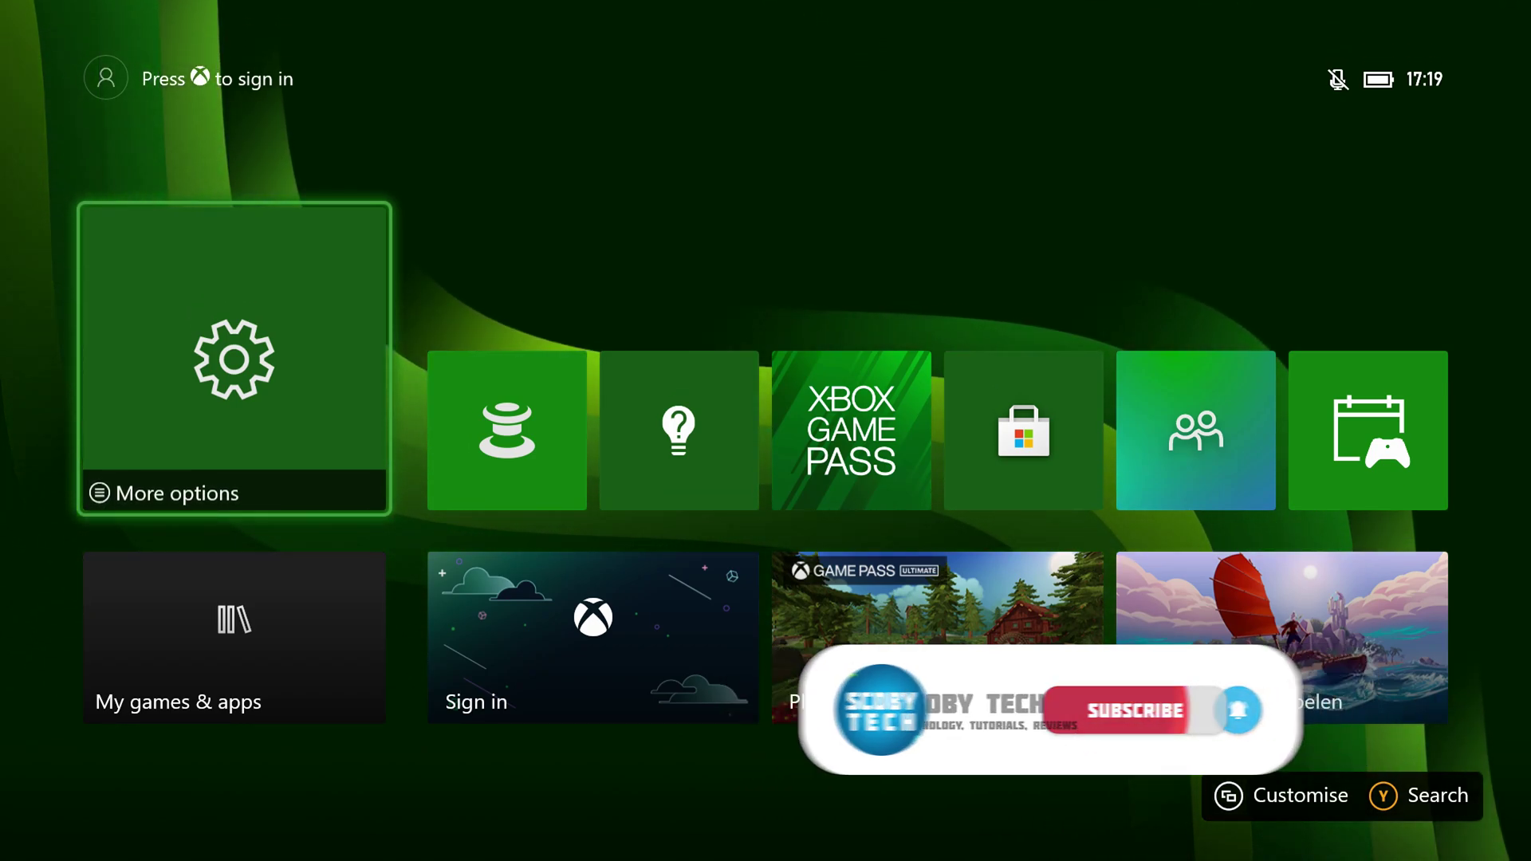
- Search the console for "Settings" and open the installed Settings app
{"action": "key", "text": "y"}
{"action": "key", "text": "Down"}
{"action": "key", "text": "Left"}
{"action": "key", "text": "Left"}
{"action": "key", "text": "Left"}
{"action": "key", "text": "Left"}
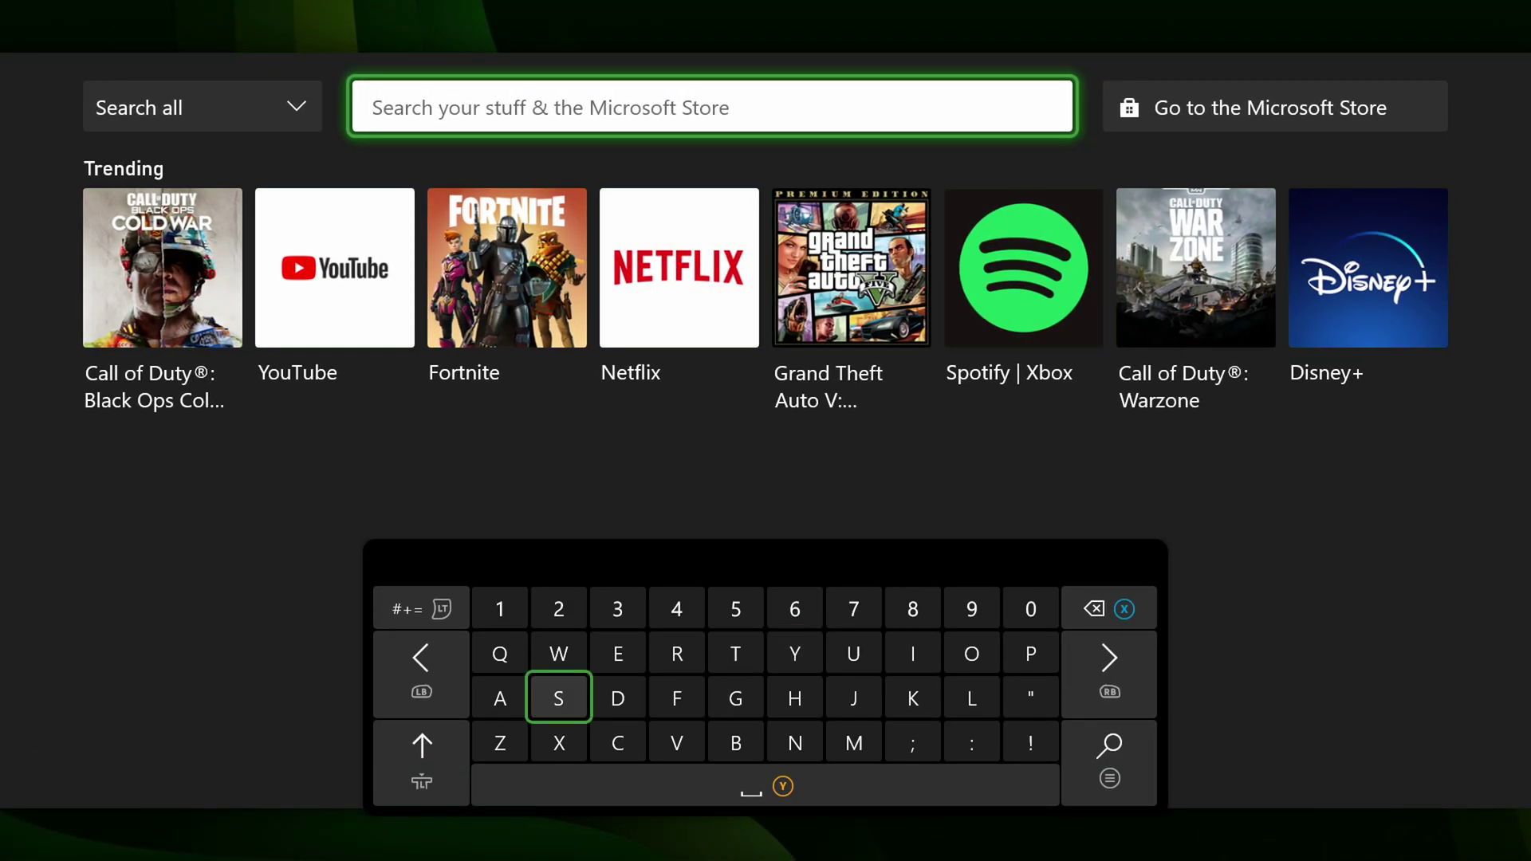
{"action": "type", "text": "Settings"}
{"action": "key", "text": "Return"}
{"action": "key", "text": "Right"}
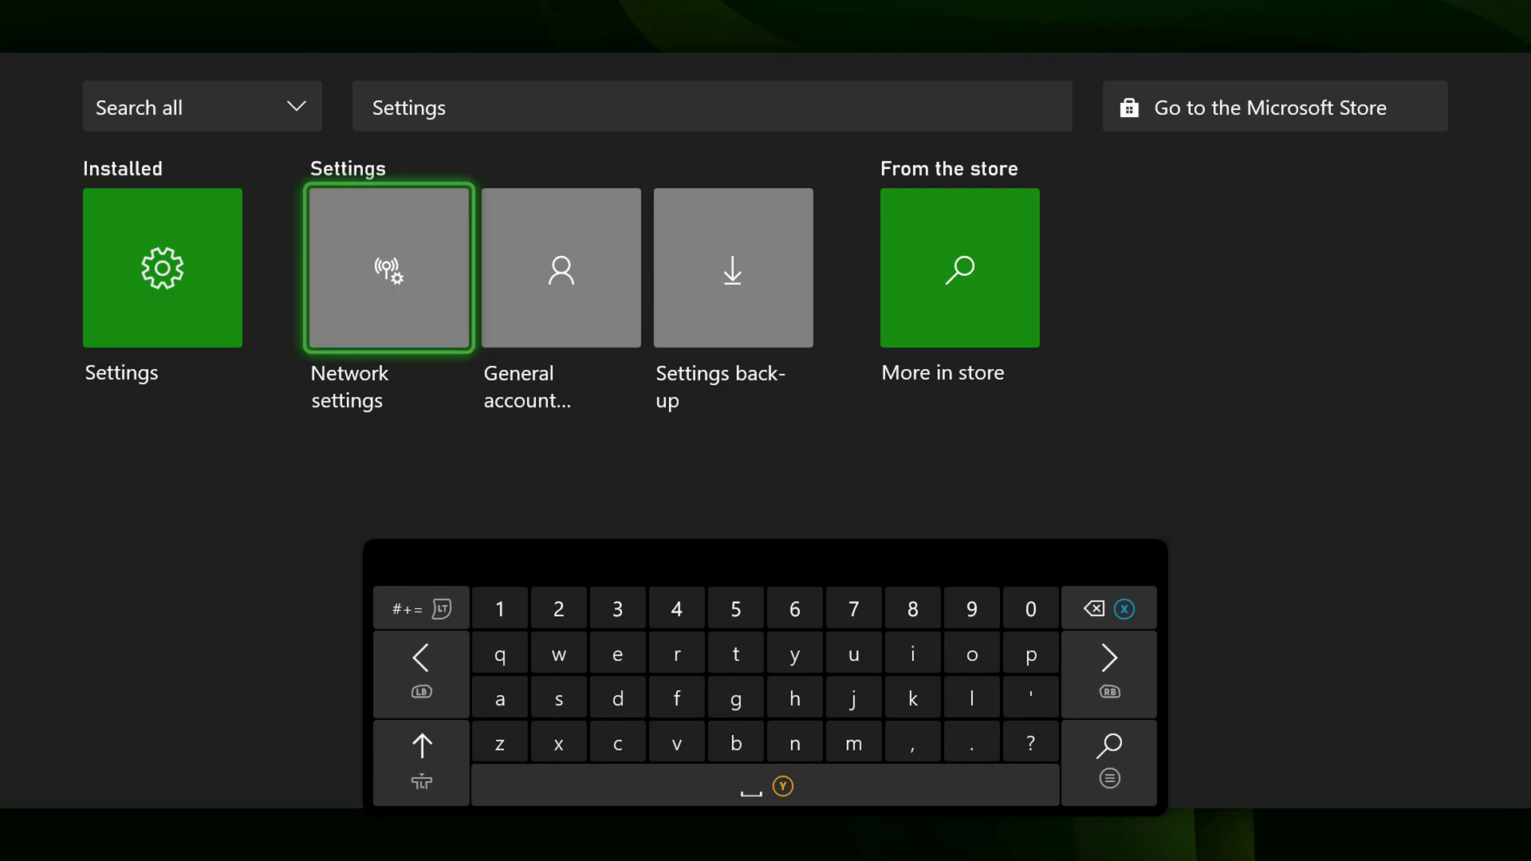
{"action": "key", "text": "Left"}
{"action": "key", "text": "Escape"}
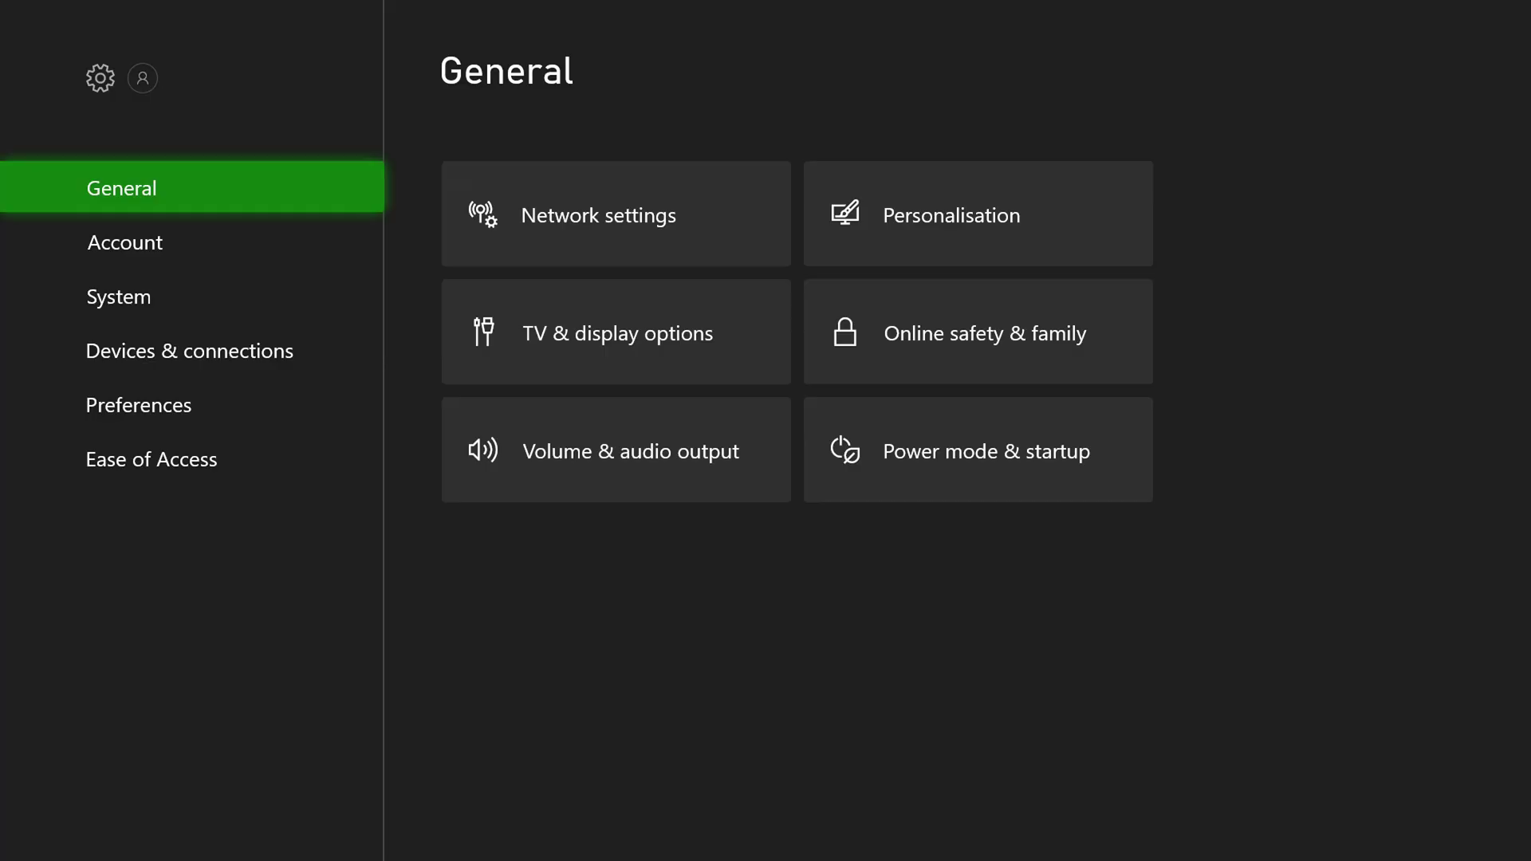
- Open the TV & display options in the General settings
{"action": "key", "text": "Down"}
{"action": "key", "text": "Up"}
{"action": "key", "text": "Right"}
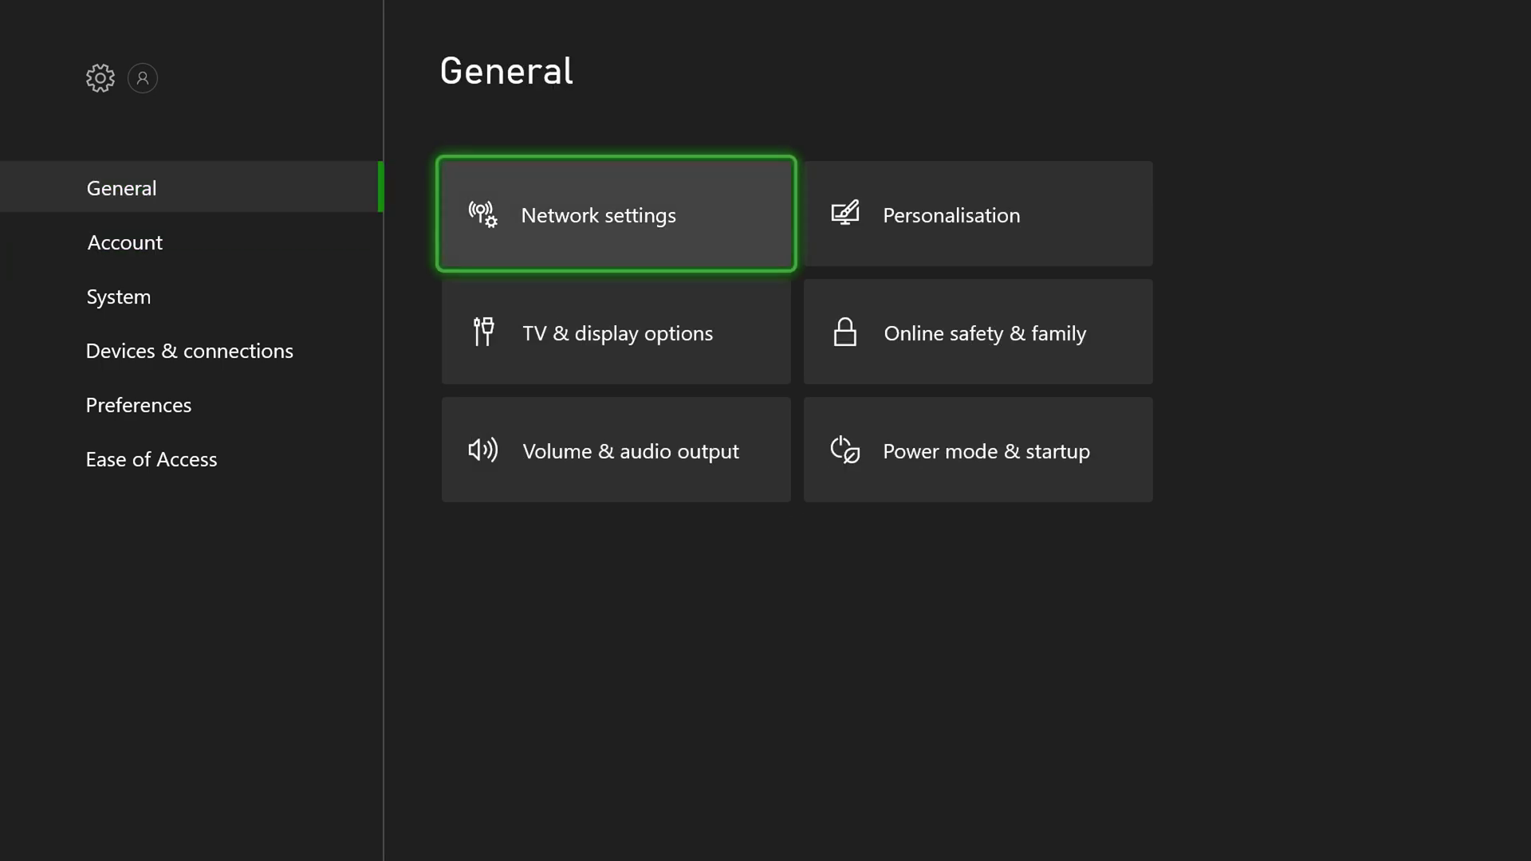
{"action": "key", "text": "Down"}
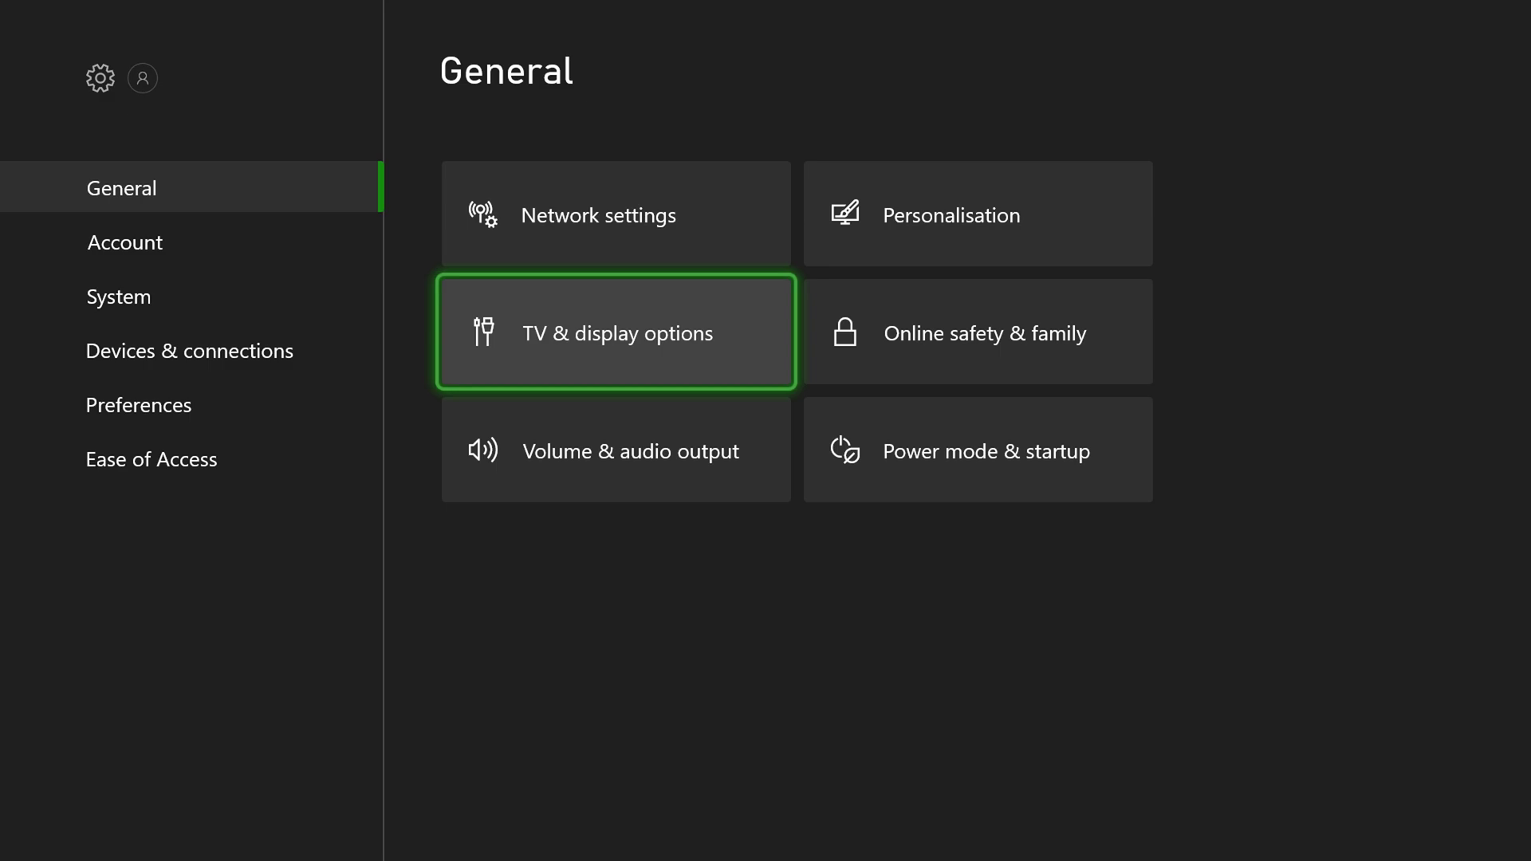
{"action": "key", "text": "Return"}
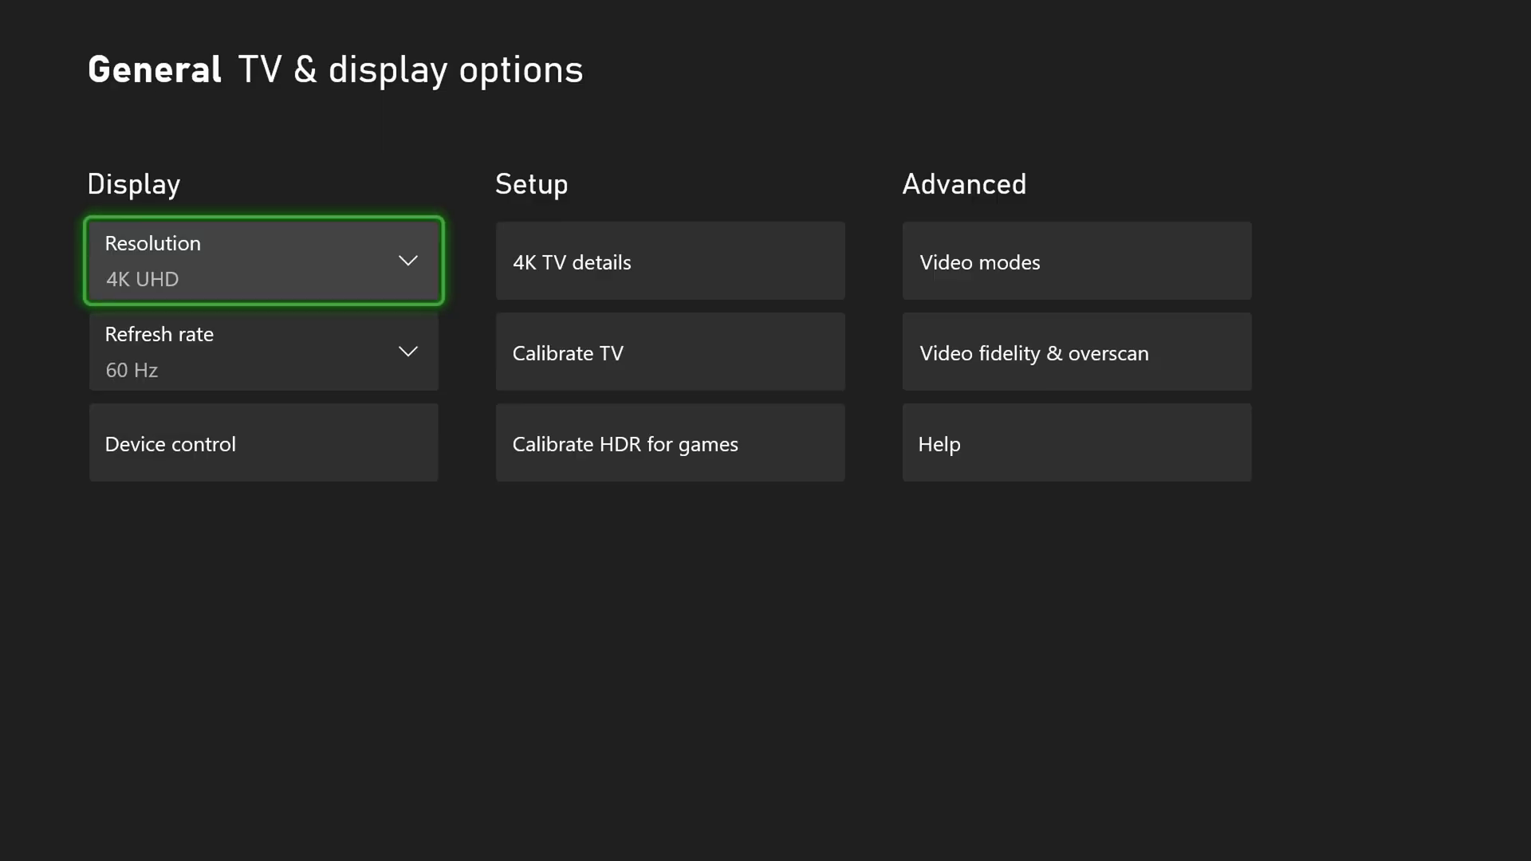
- Review the 4K TV details for supported resolutions, gaming, video and capture features, and return to the display options
{"action": "key", "text": "Right"}
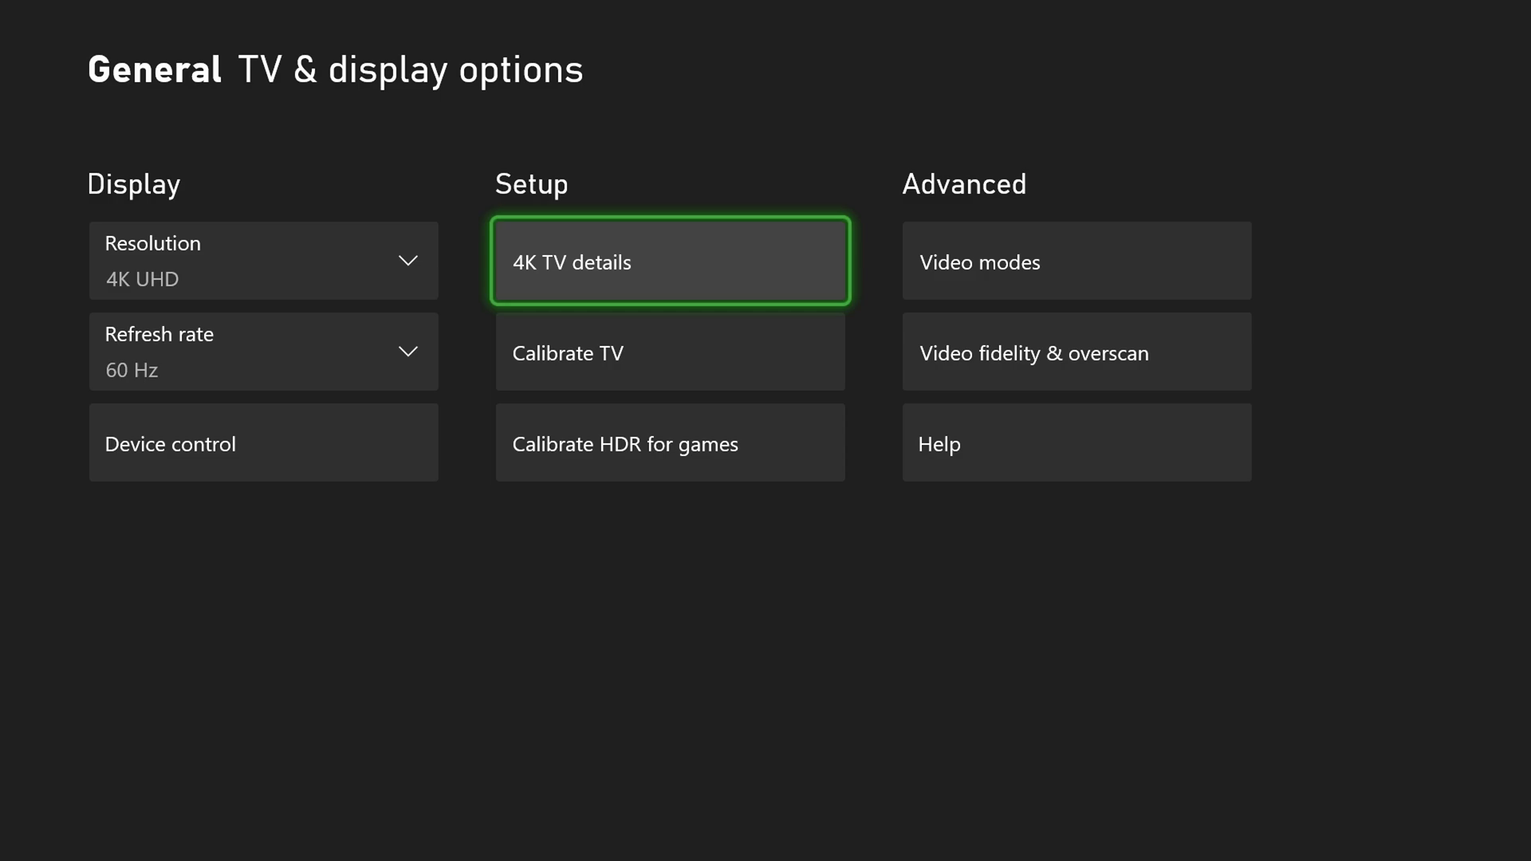
{"action": "key", "text": "Return"}
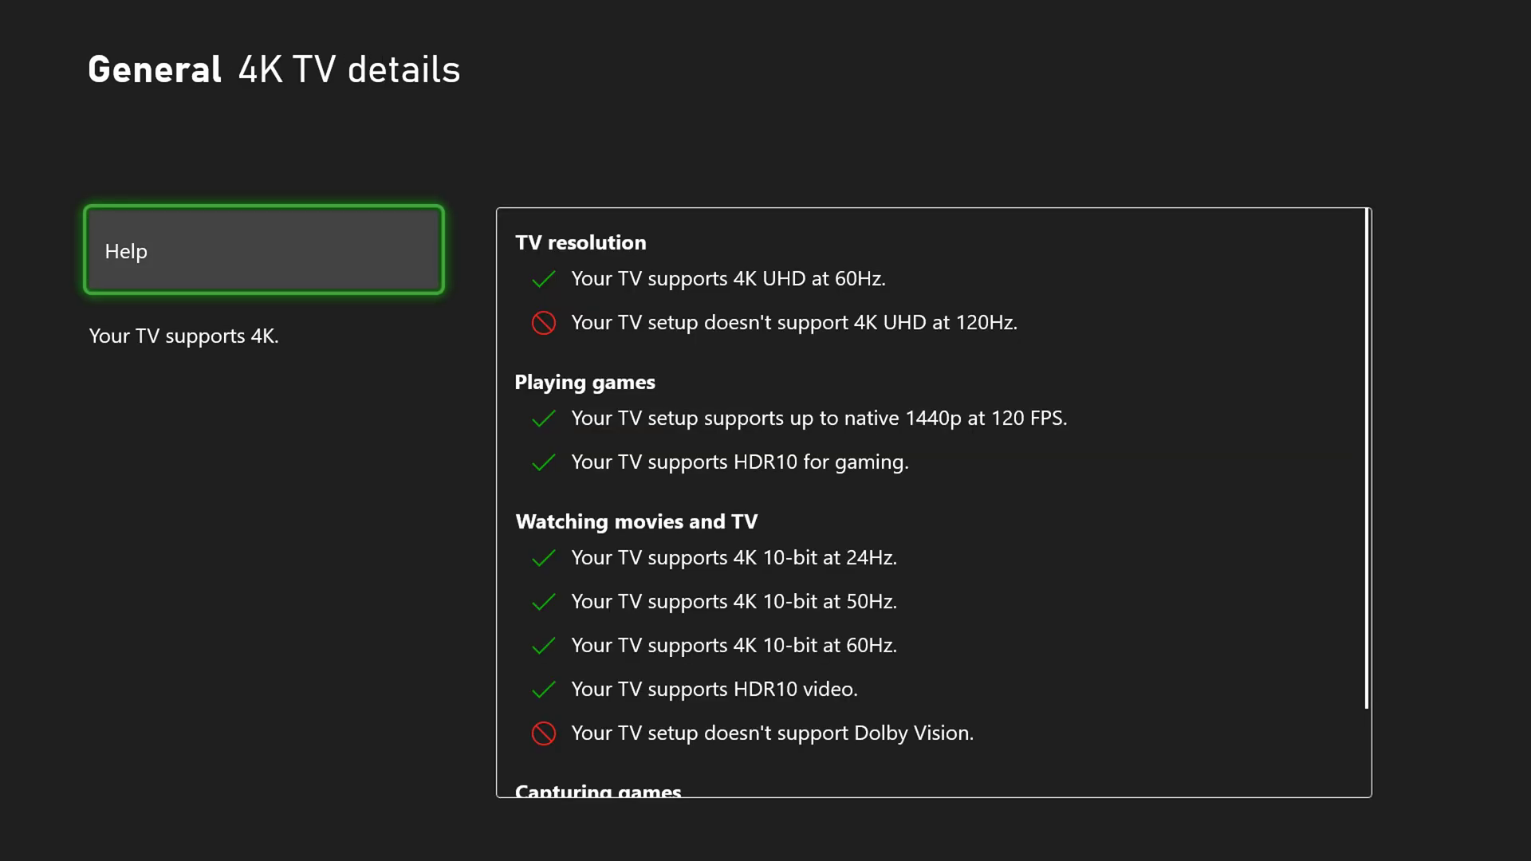
{"action": "key", "text": "Right"}
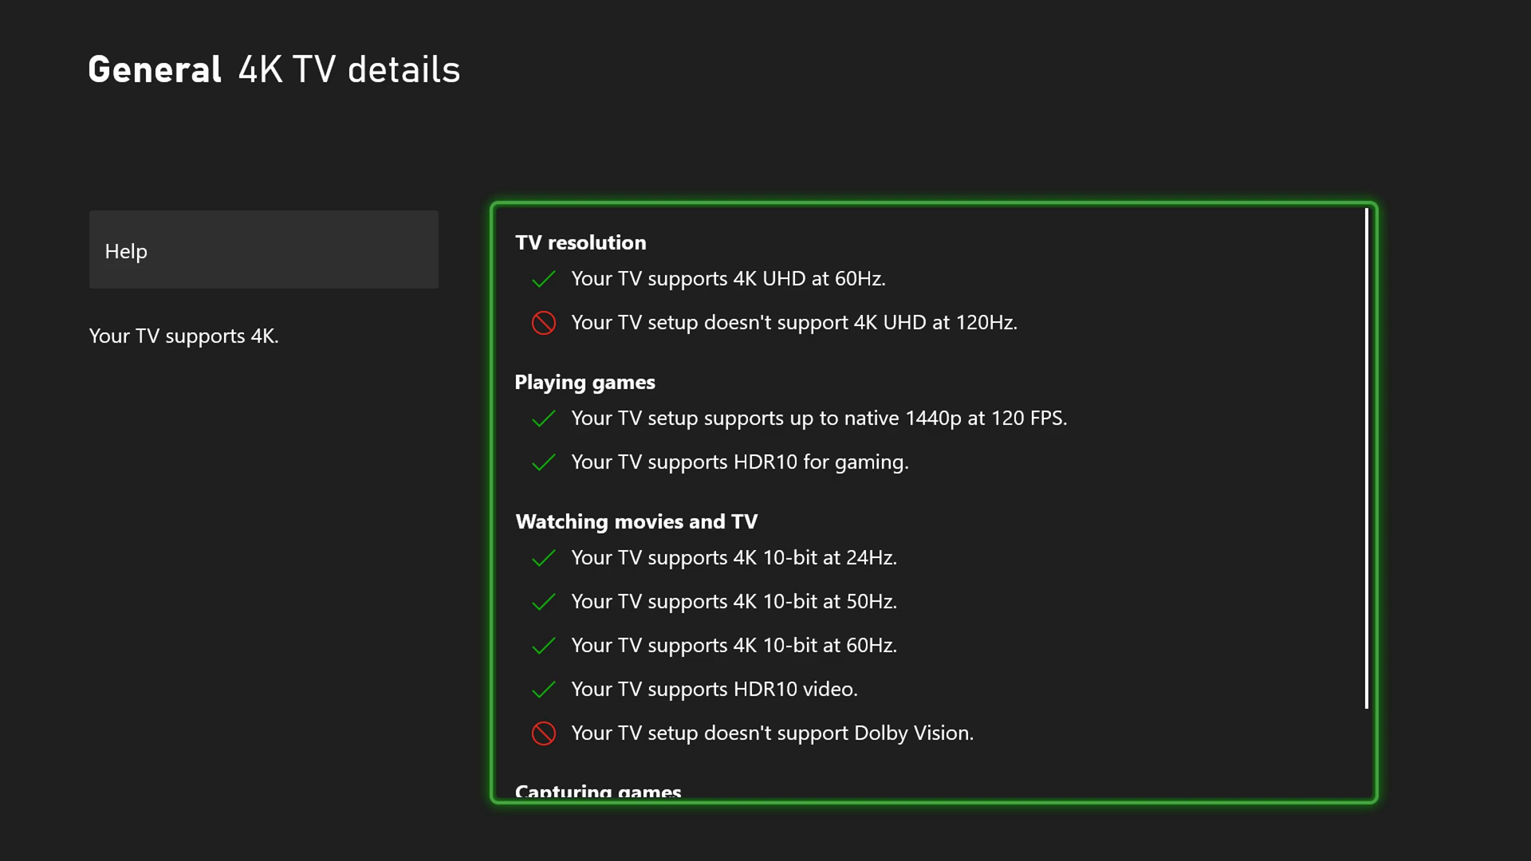
{"action": "key", "text": "Down"}
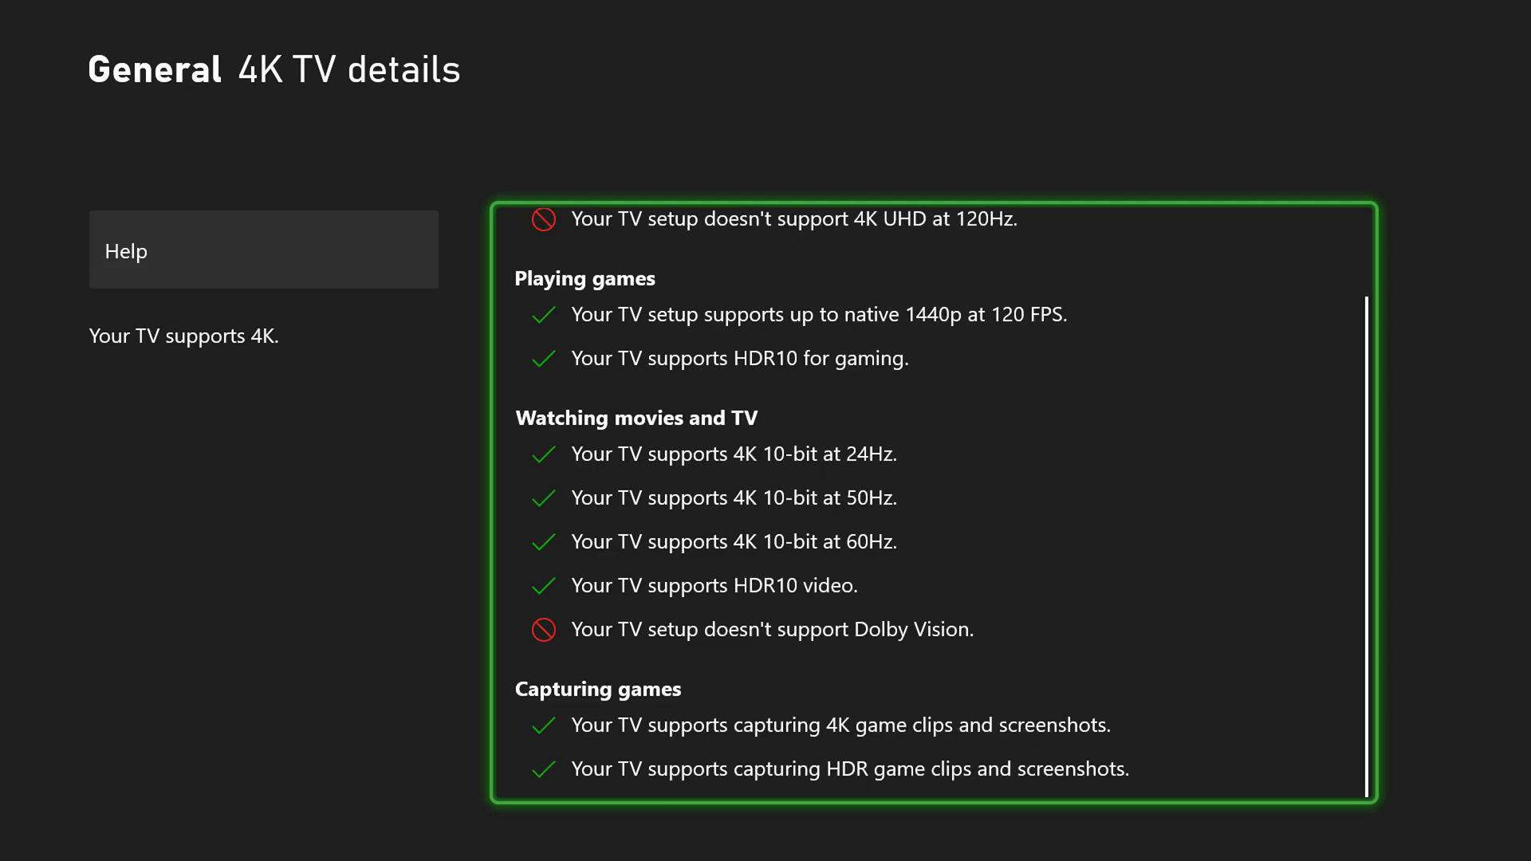
{"action": "key", "text": "Up"}
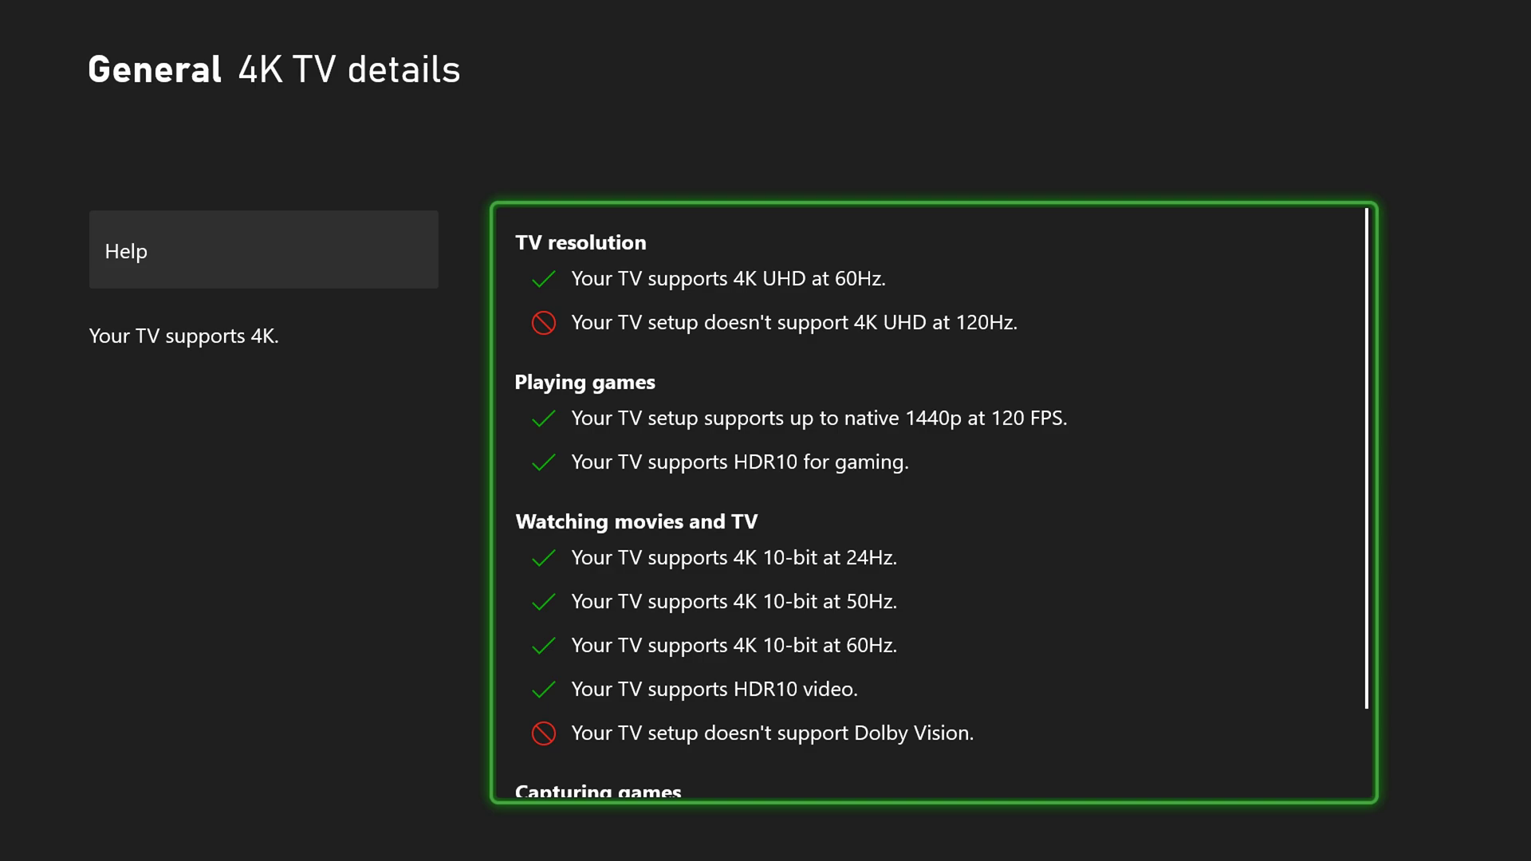
{"action": "key", "text": "Escape"}
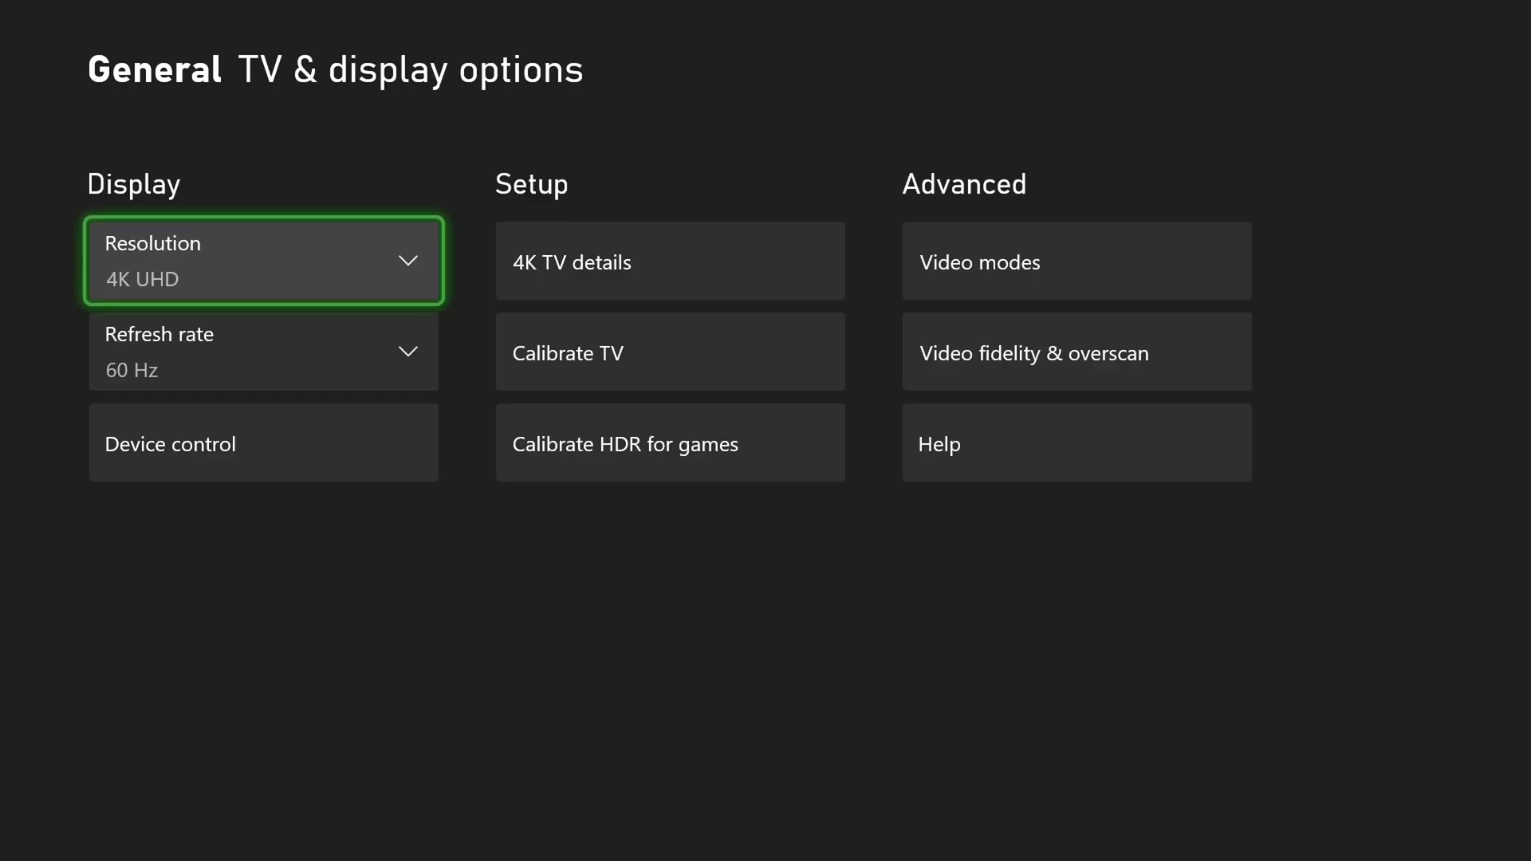
- Look through the available display resolutions and leave the list without choosing a different one
{"action": "key", "text": "Down"}
{"action": "key", "text": "Up"}
{"action": "key", "text": "Return"}
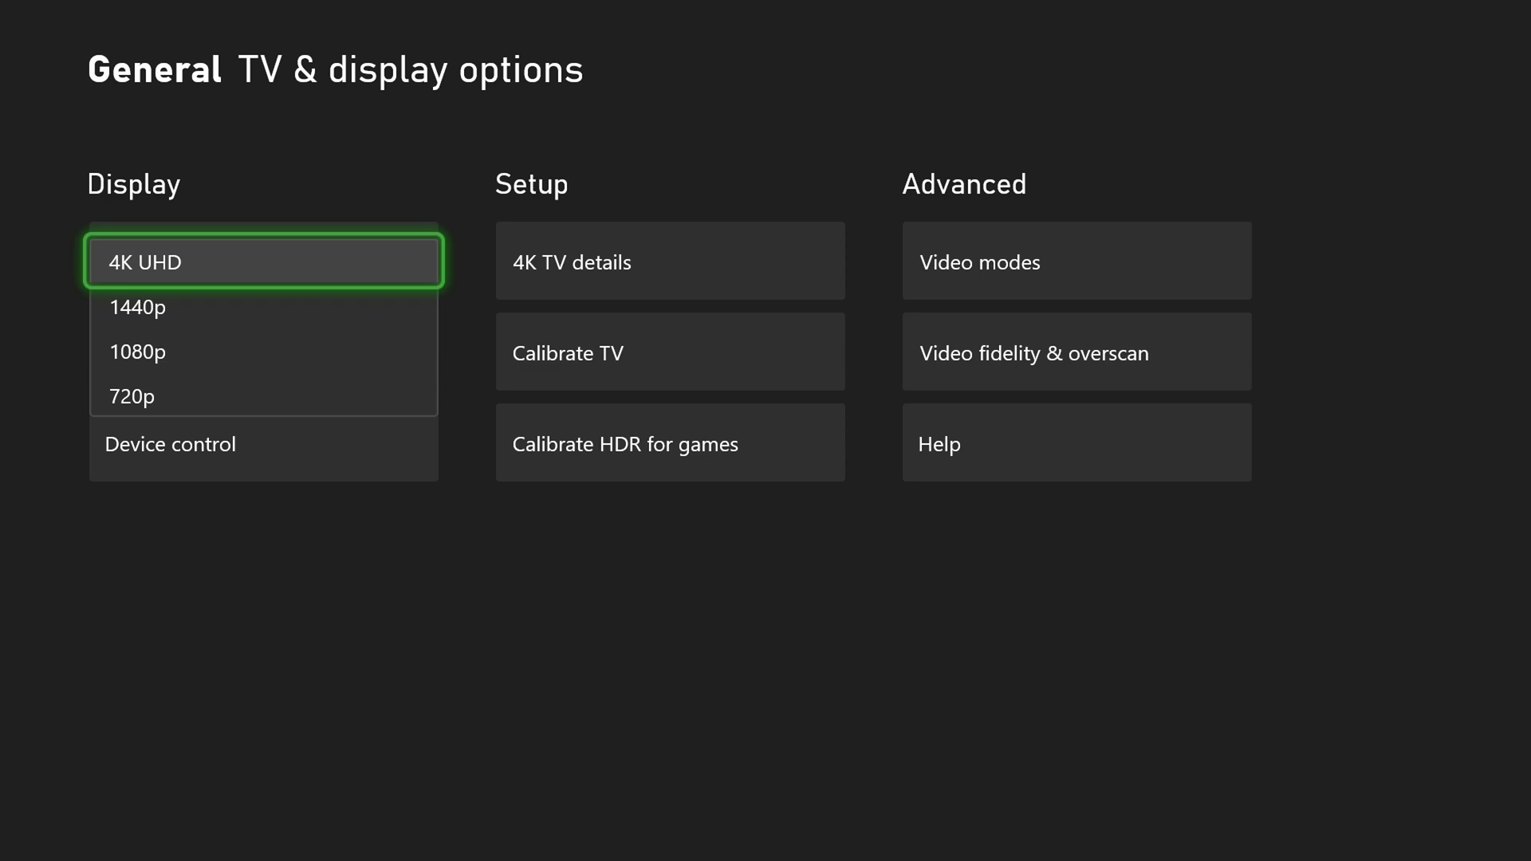
{"action": "key", "text": "Down"}
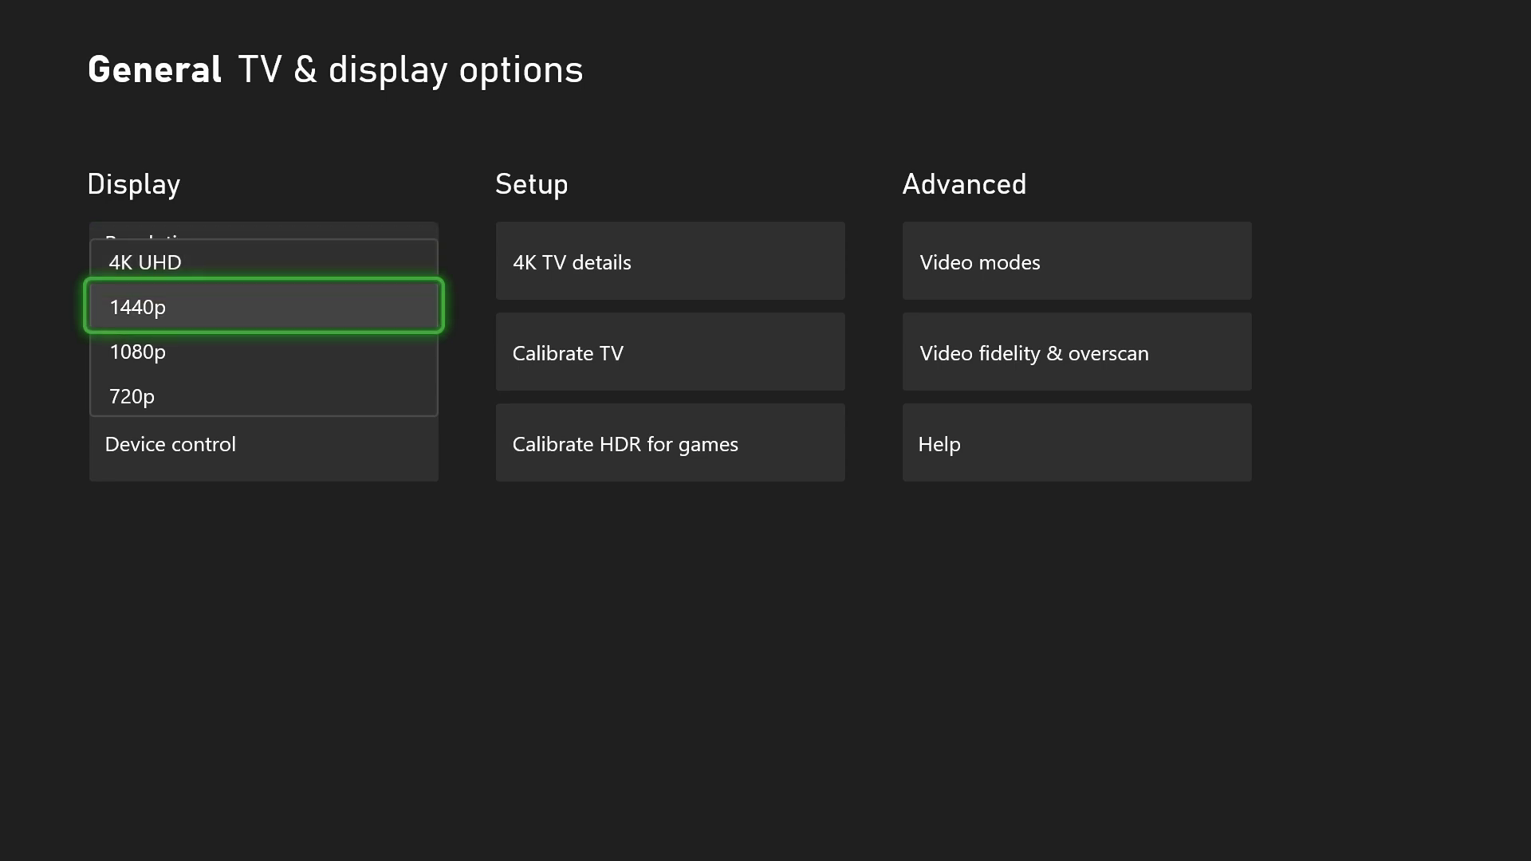
{"action": "key", "text": "Down"}
{"action": "key", "text": "Down"}
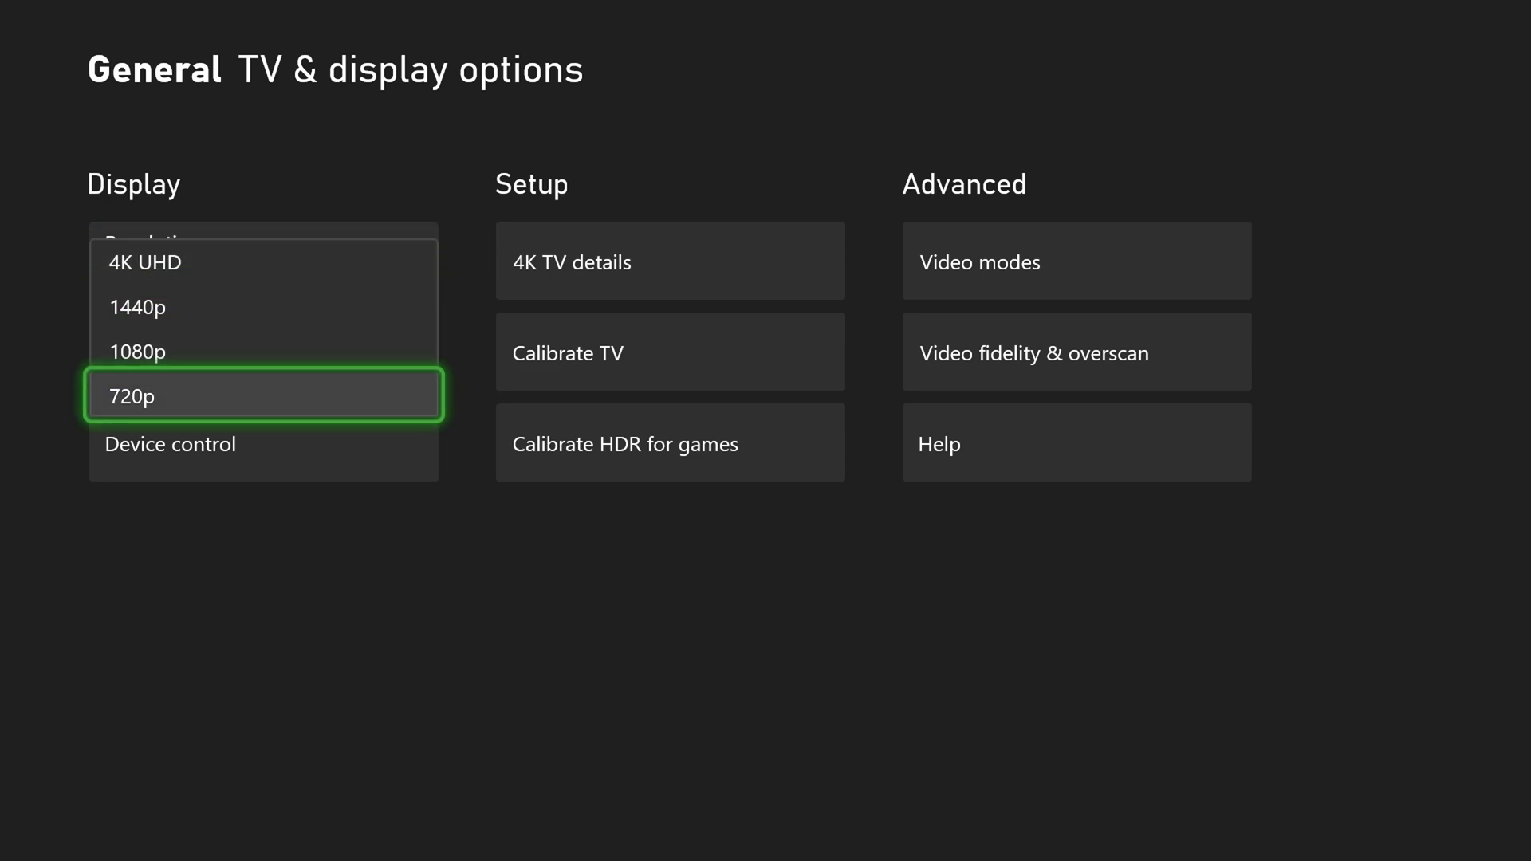
{"action": "key", "text": "Escape"}
- Check the available refresh rates and leave the list without choosing a different one
{"action": "key", "text": "Down"}
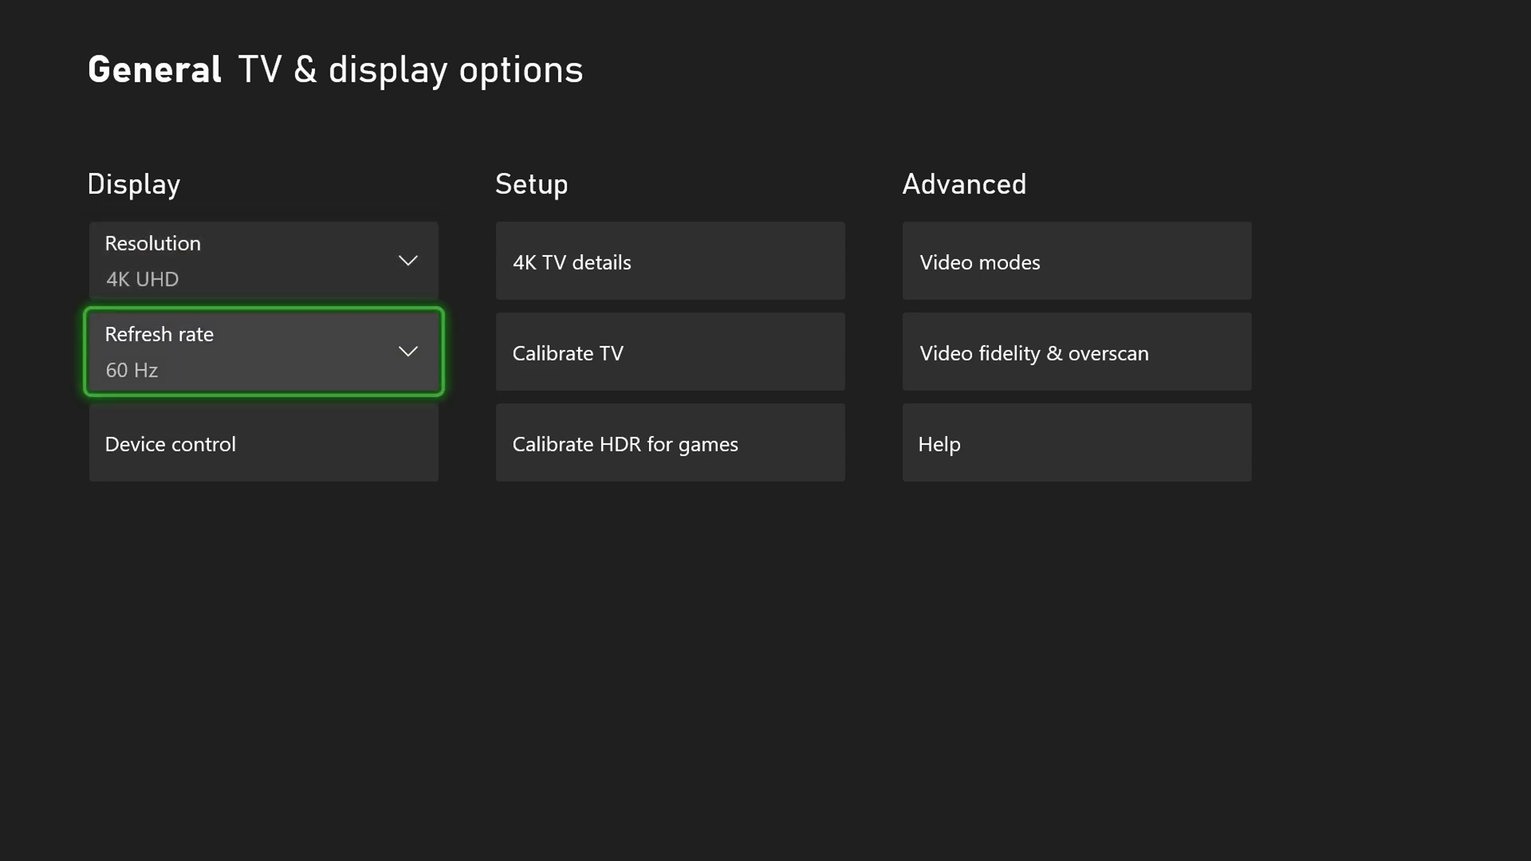
{"action": "key", "text": "Return"}
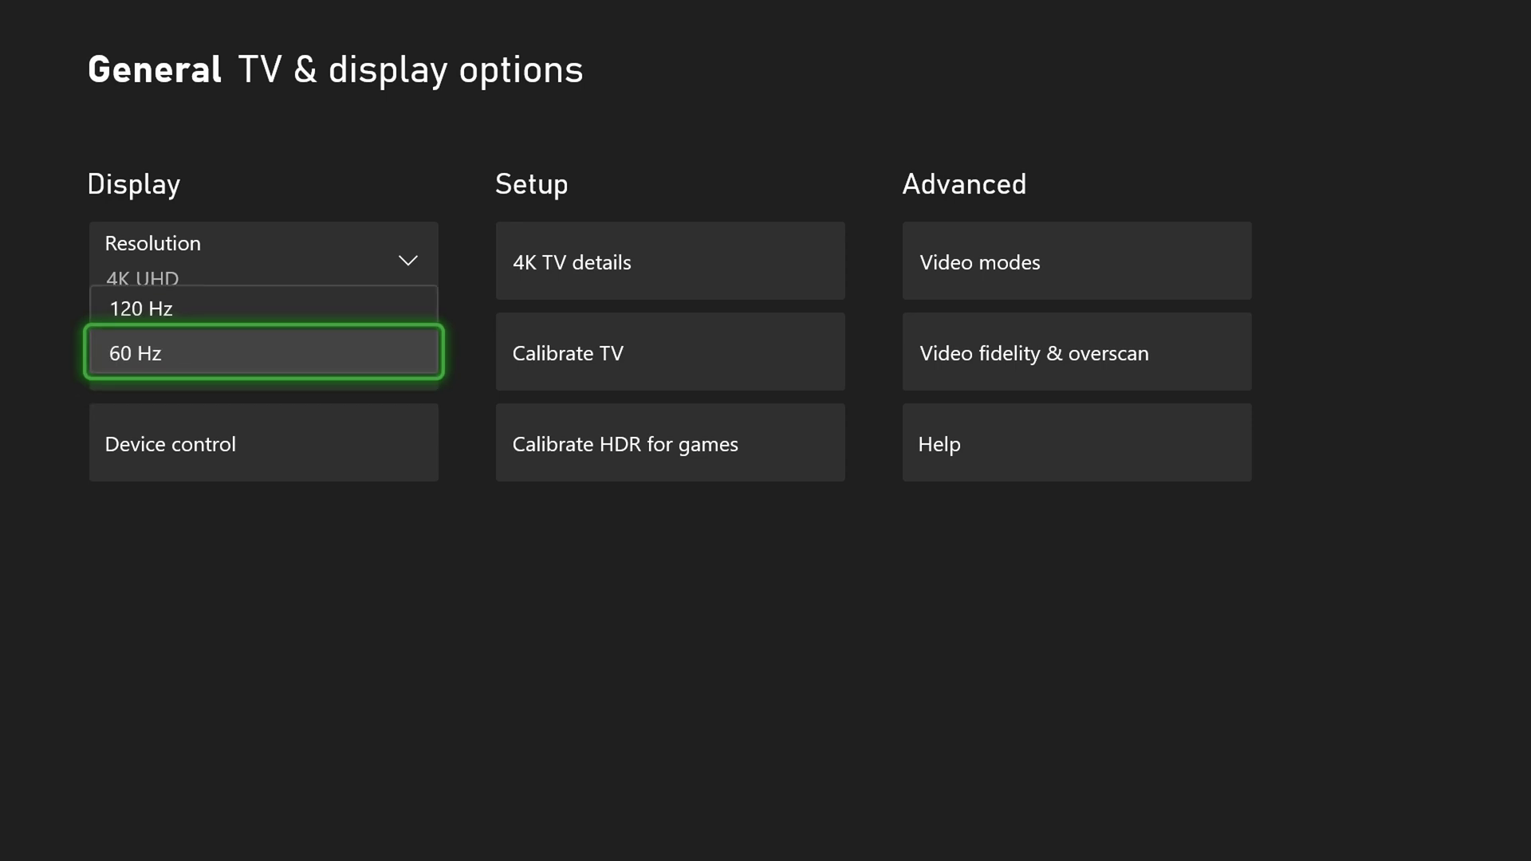
{"action": "key", "text": "Up"}
{"action": "key", "text": "Escape"}
{"action": "key", "text": "Up"}
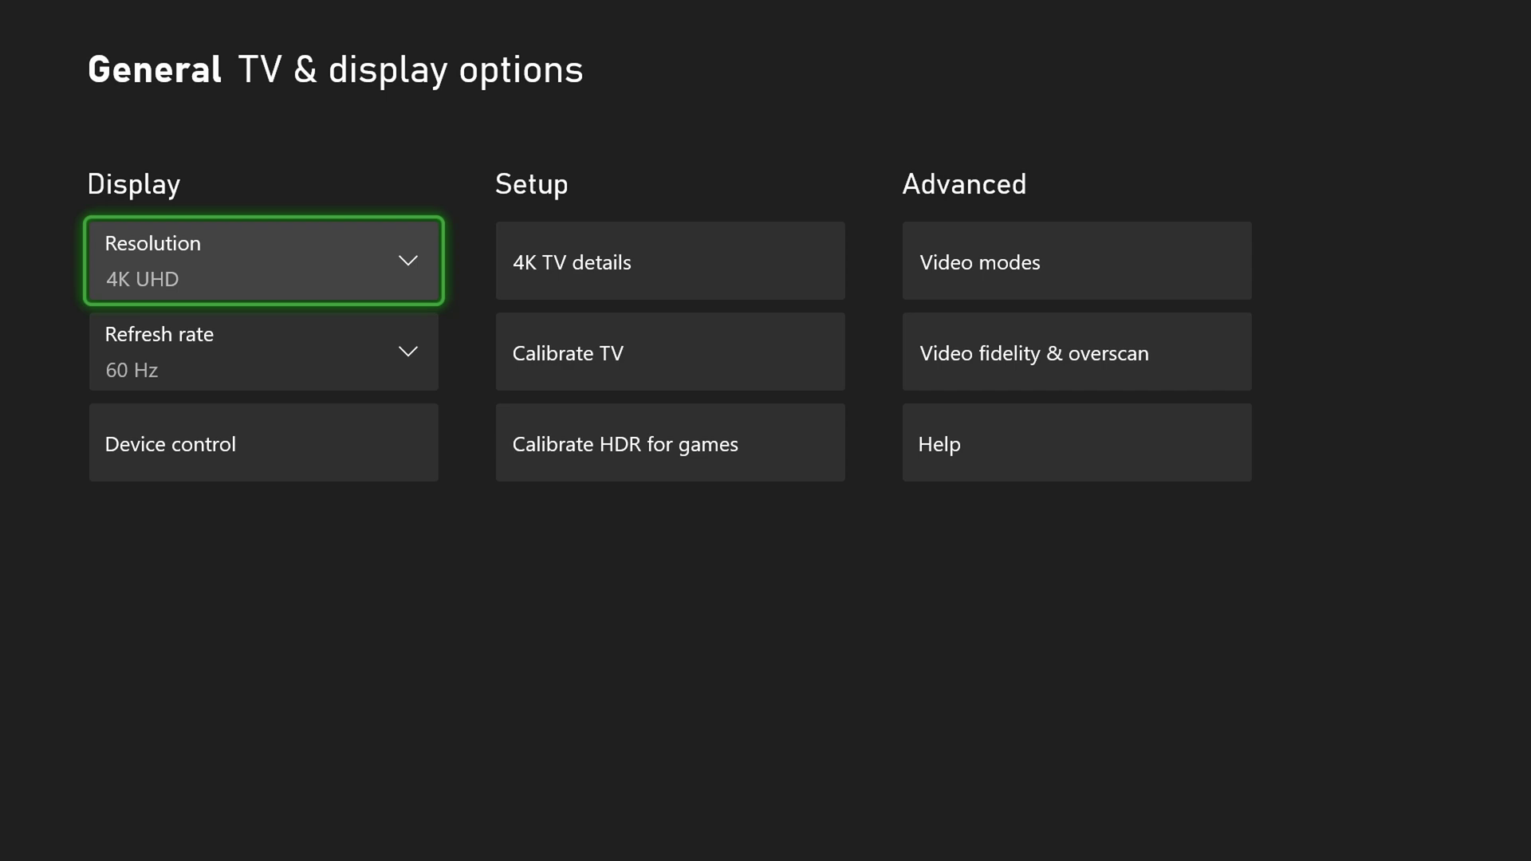
- Open the Device control settings for the display
{"action": "key", "text": "Down"}
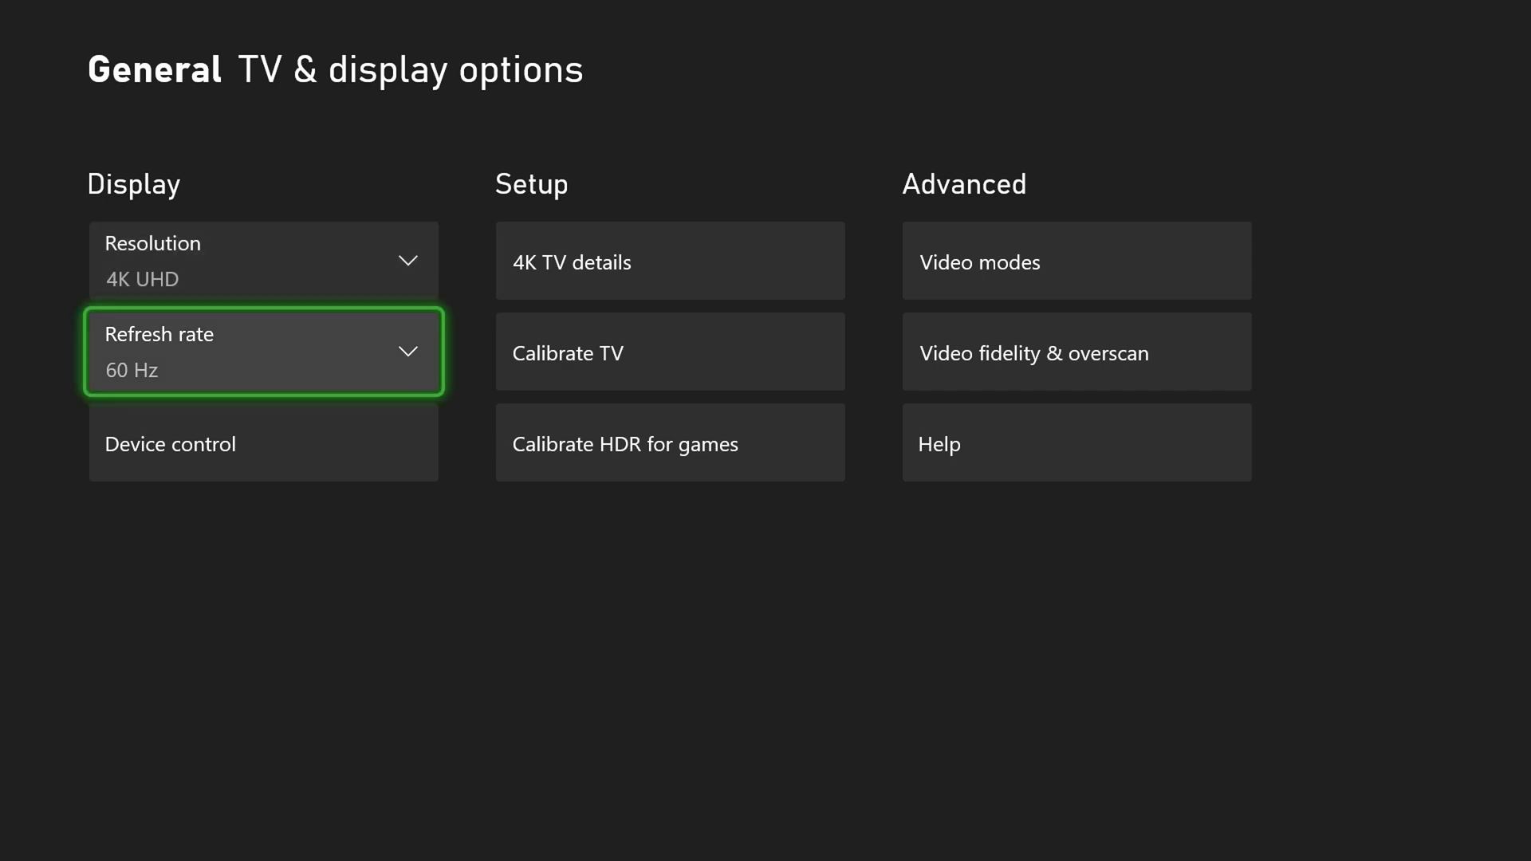
{"action": "key", "text": "Down"}
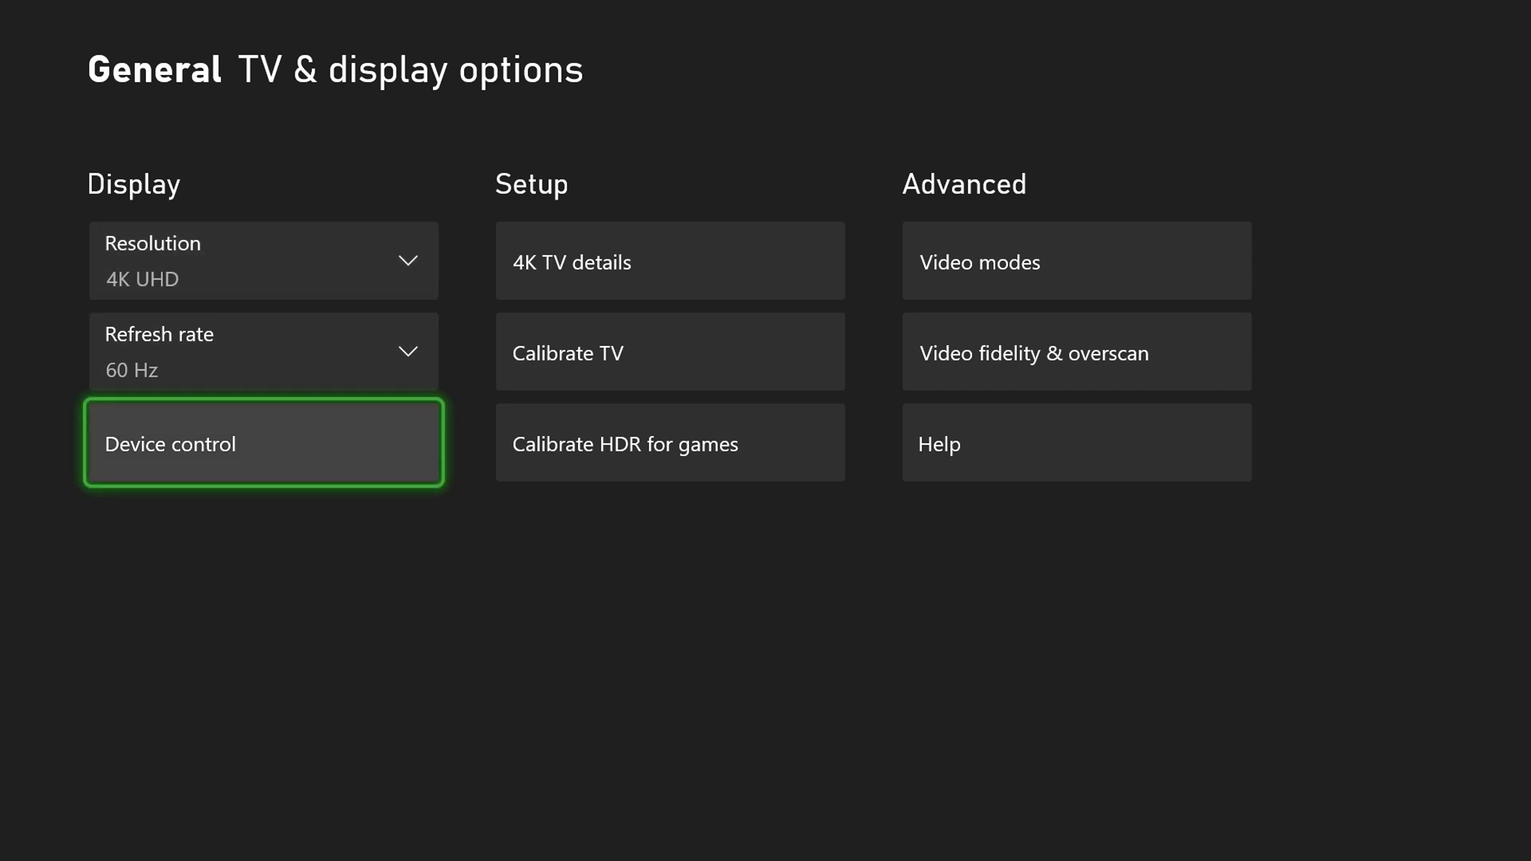
{"action": "key", "text": "Return"}
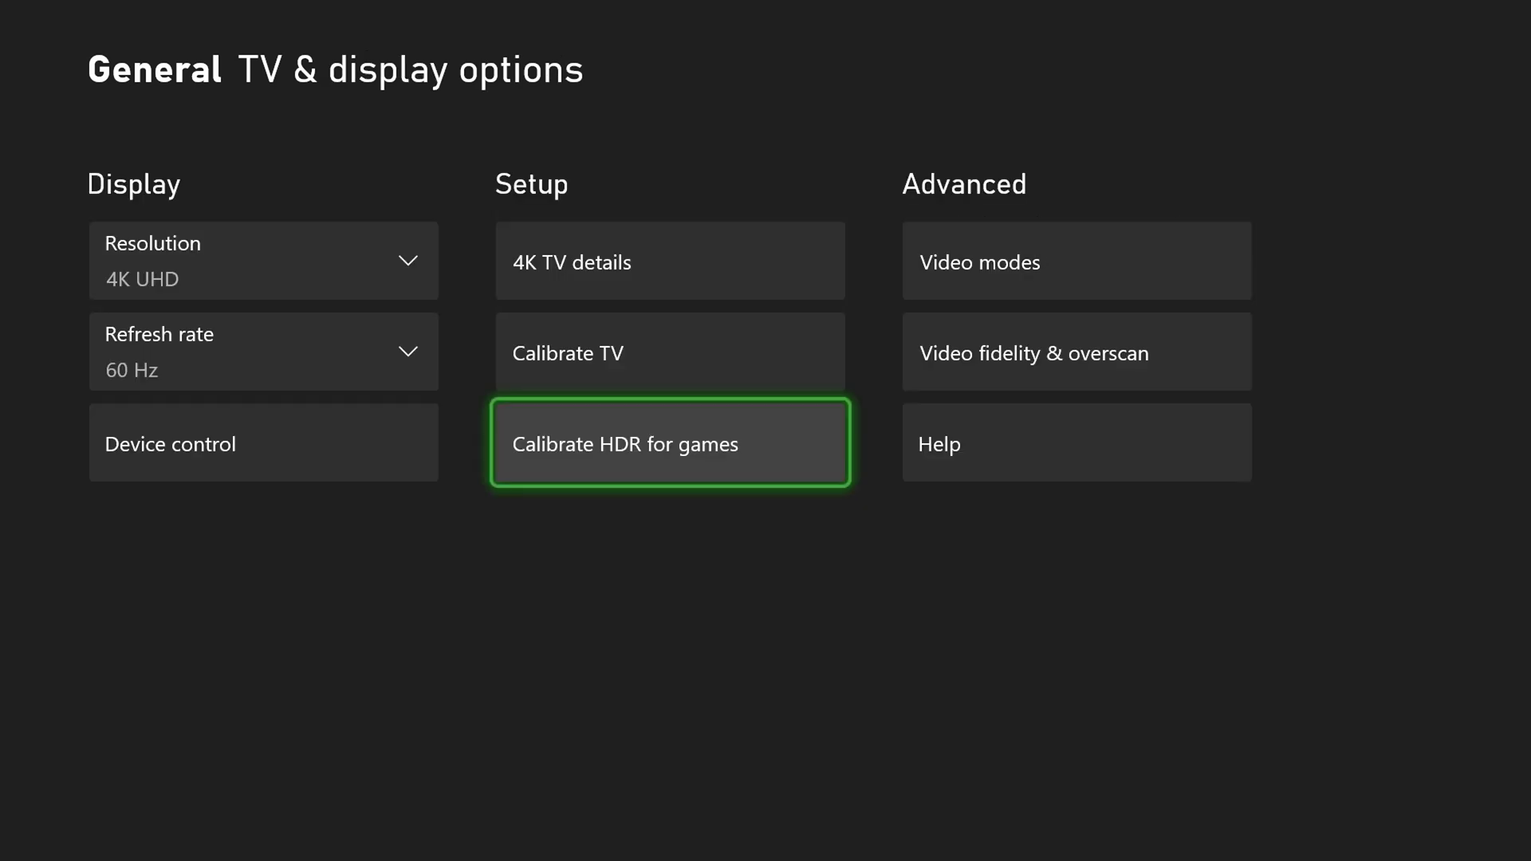
{"action": "key", "text": "Up"}
{"action": "key", "text": "Down"}
{"action": "key", "text": "Up"}
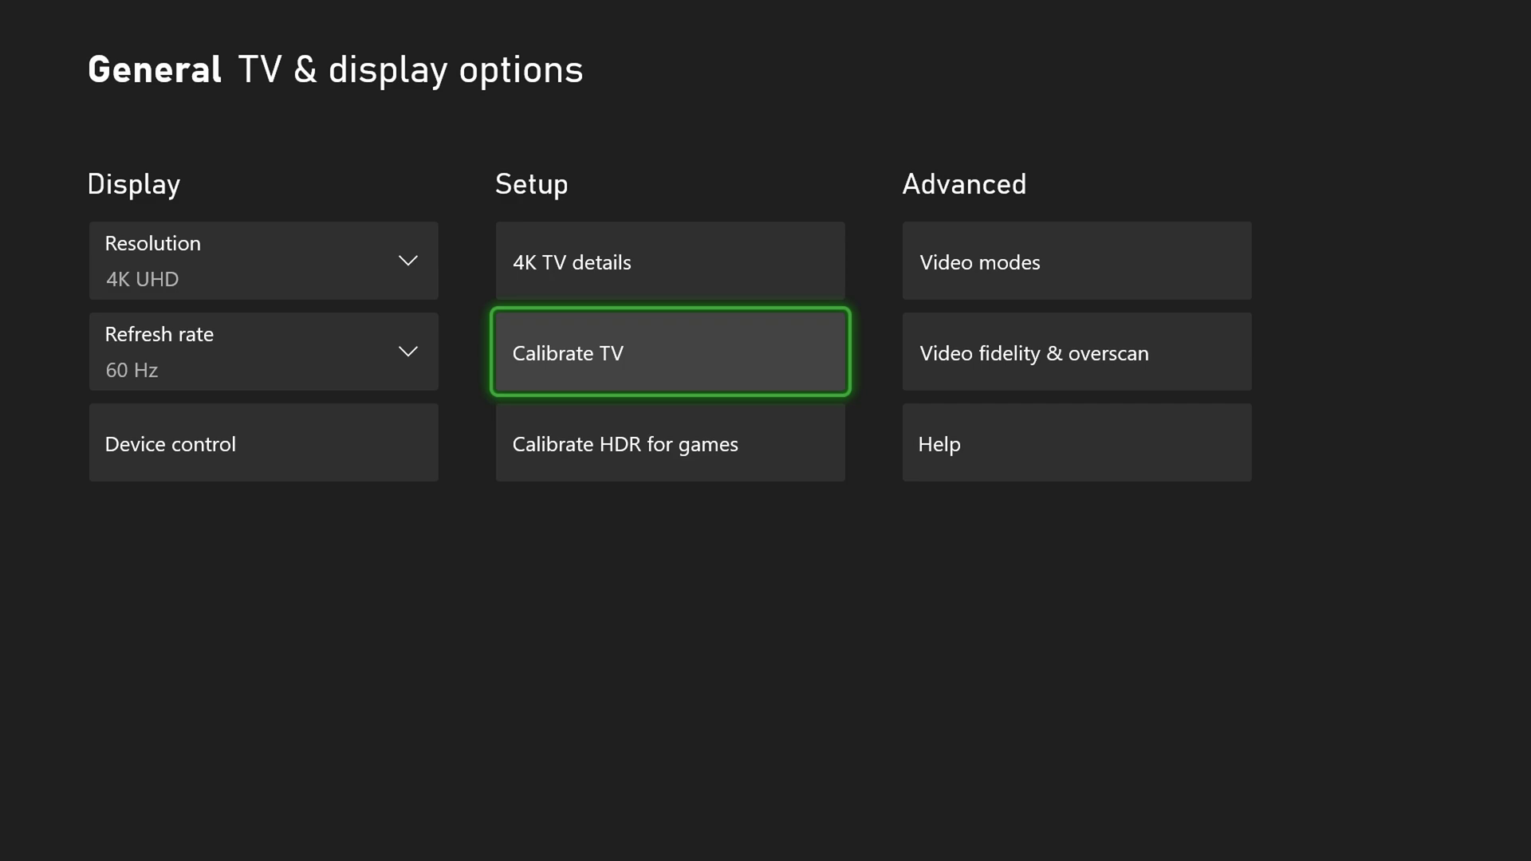
{"action": "key", "text": "Down"}
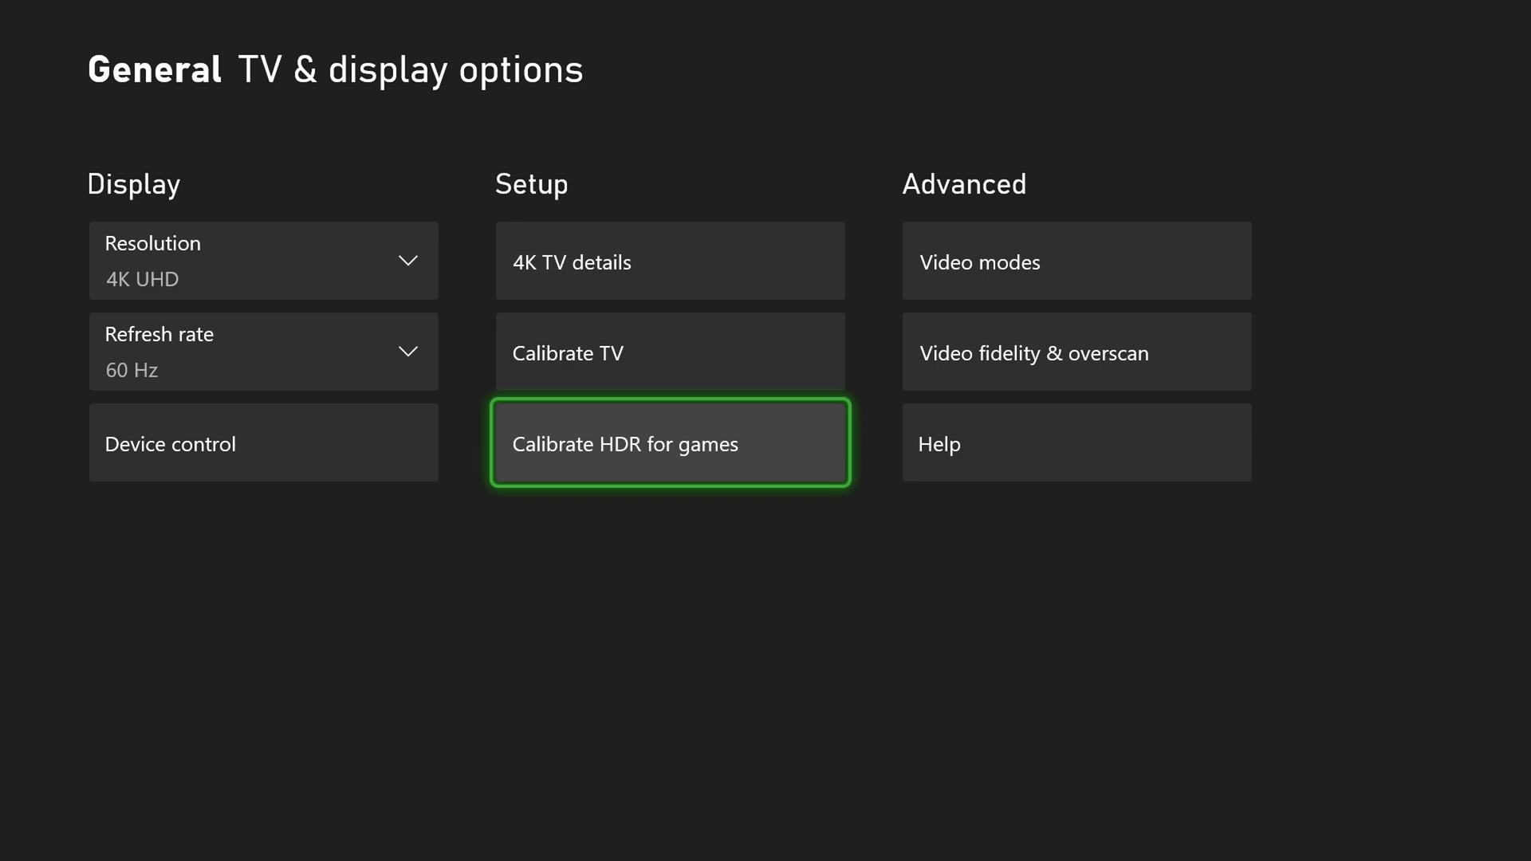
{"action": "key", "text": "Up"}
{"action": "key", "text": "Up"}
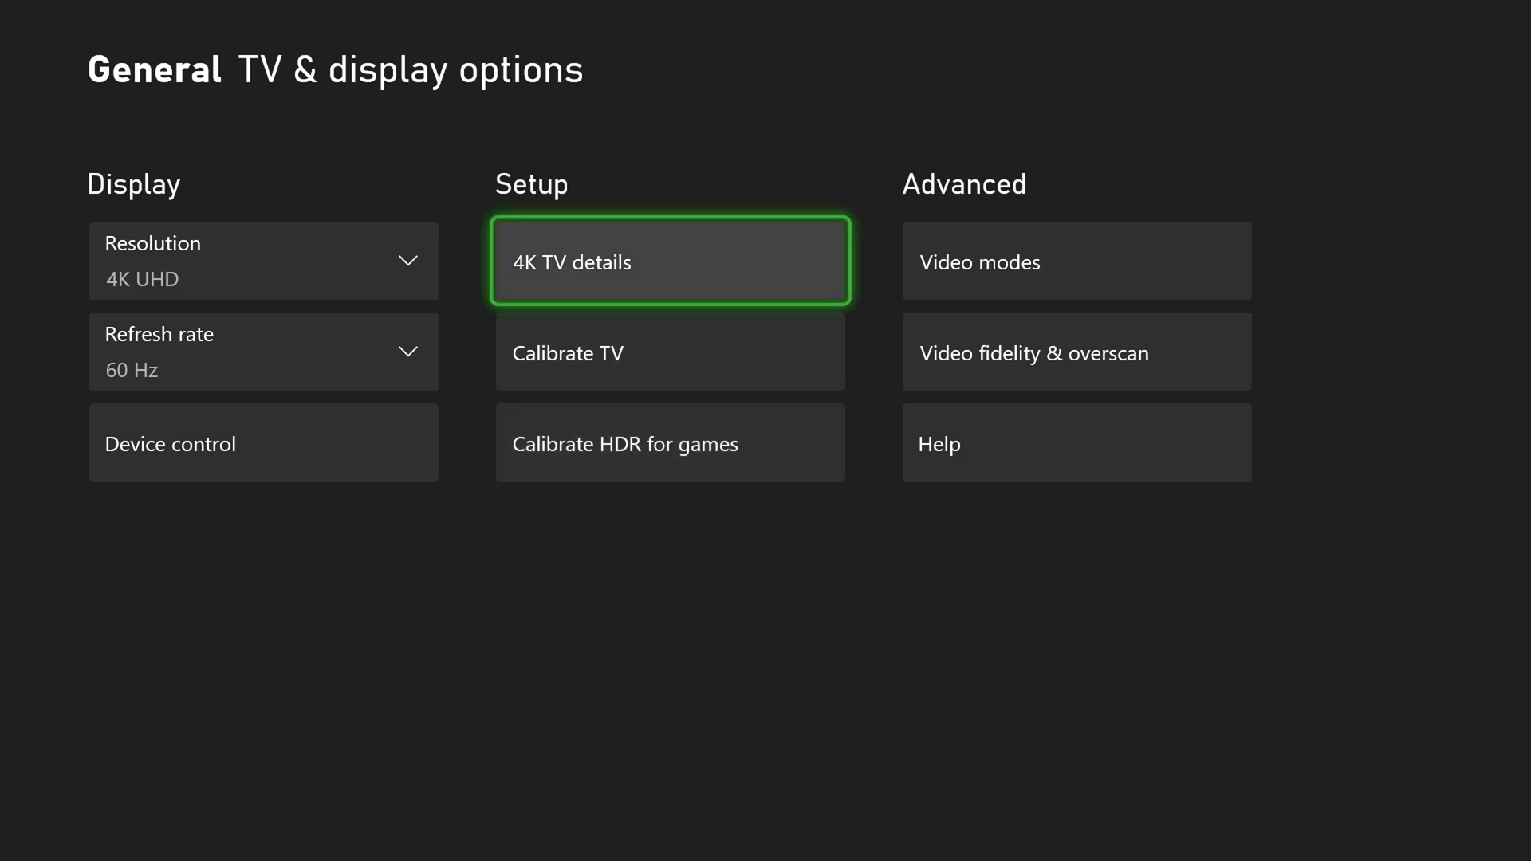
- Open the Video modes settings from the advanced display options
{"action": "key", "text": "Right"}
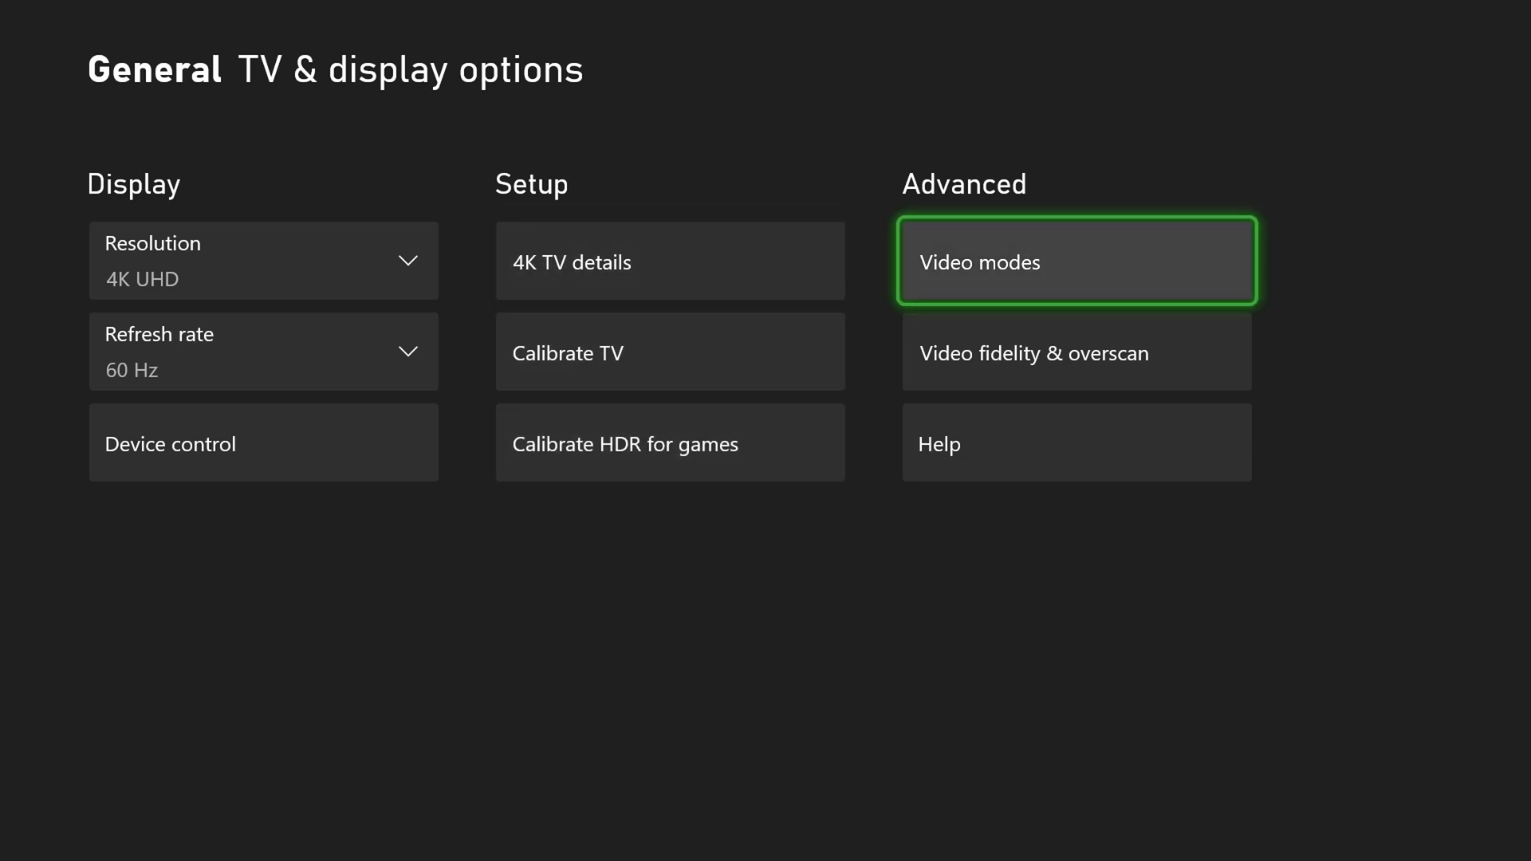
{"action": "key", "text": "Down"}
{"action": "key", "text": "Down"}
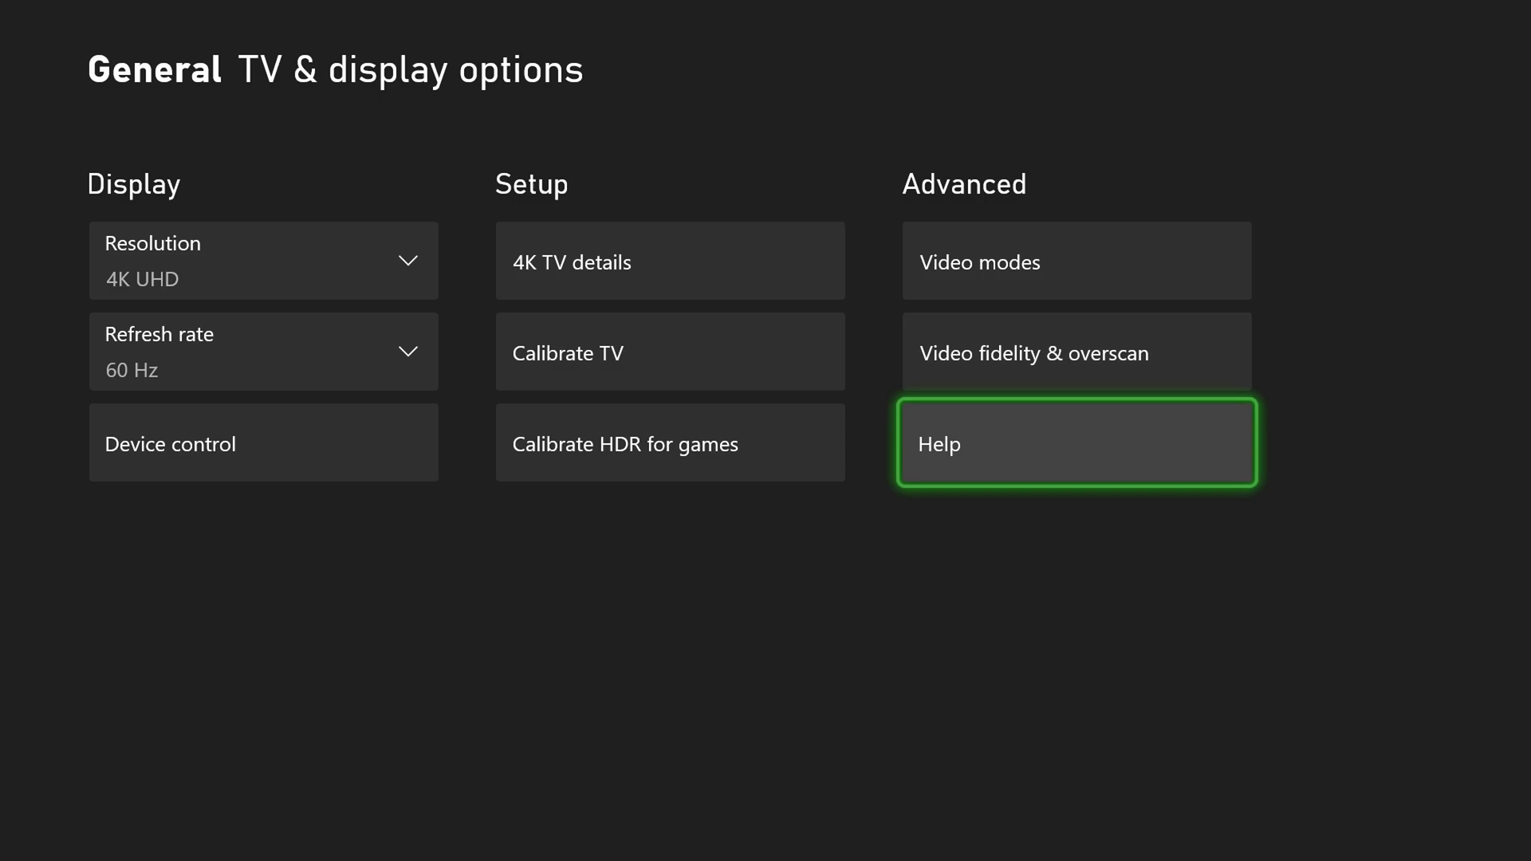
{"action": "key", "text": "Up"}
{"action": "key", "text": "Up"}
{"action": "key", "text": "Return"}
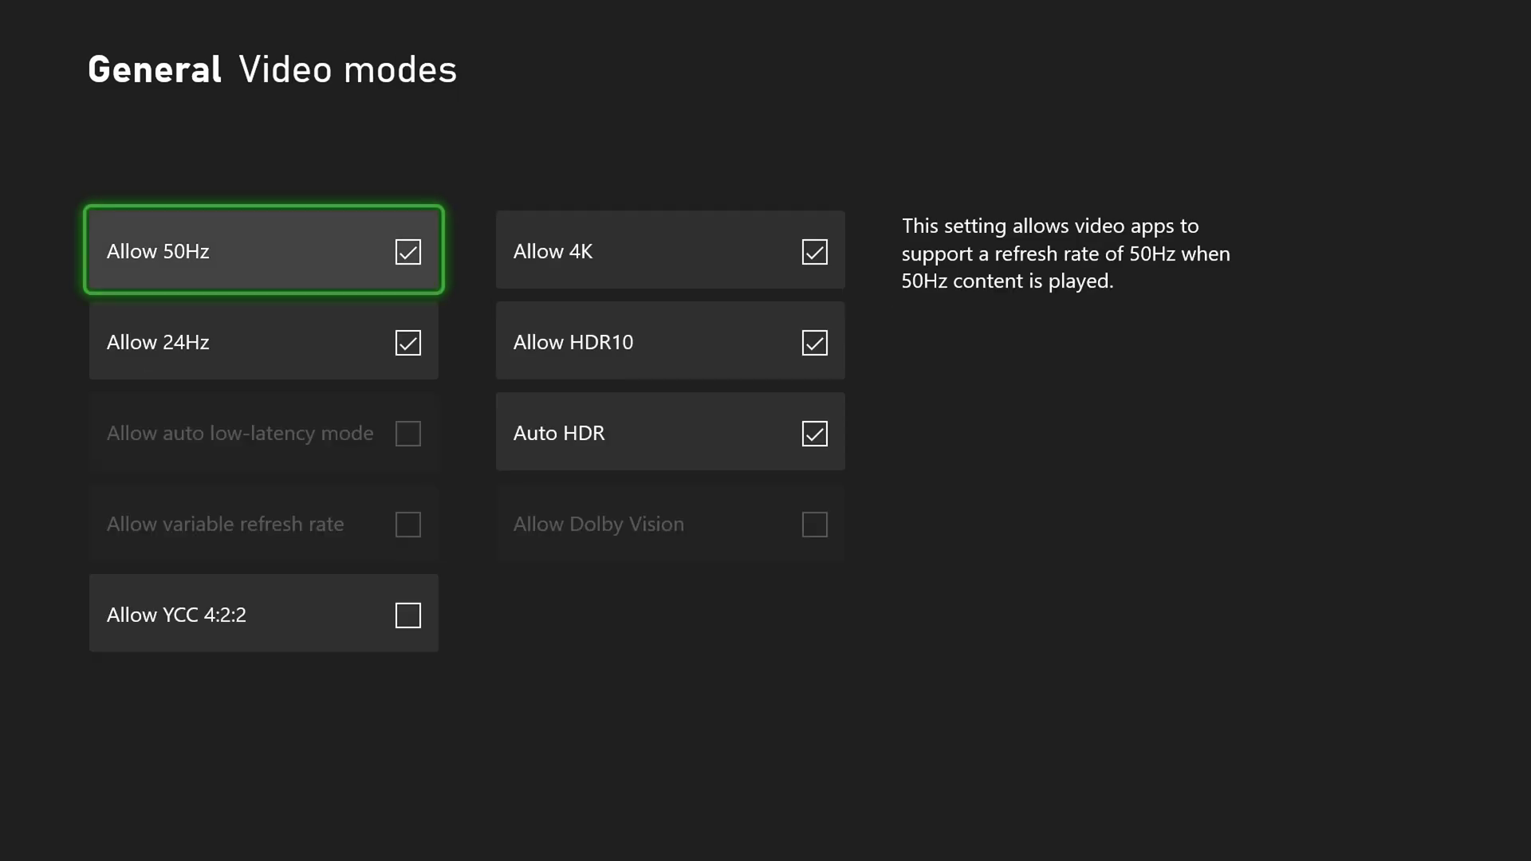
- Review the video mode descriptions for 24Hz, YCC 4:2:2, HDR10 and Auto HDR, and return to the display options
{"action": "key", "text": "Up"}
{"action": "key", "text": "Up"}
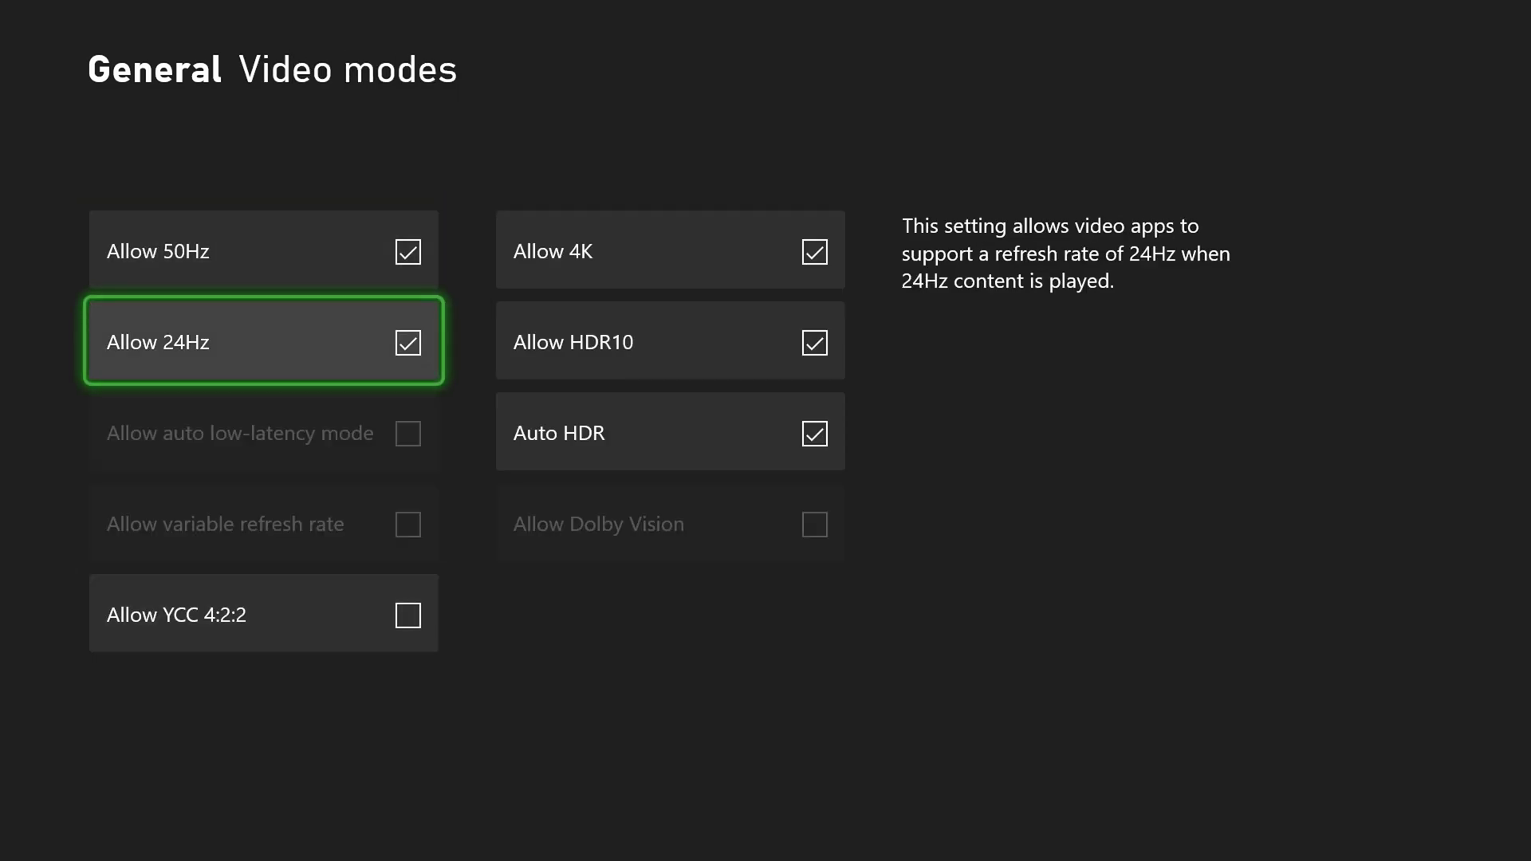
{"action": "key", "text": "Down"}
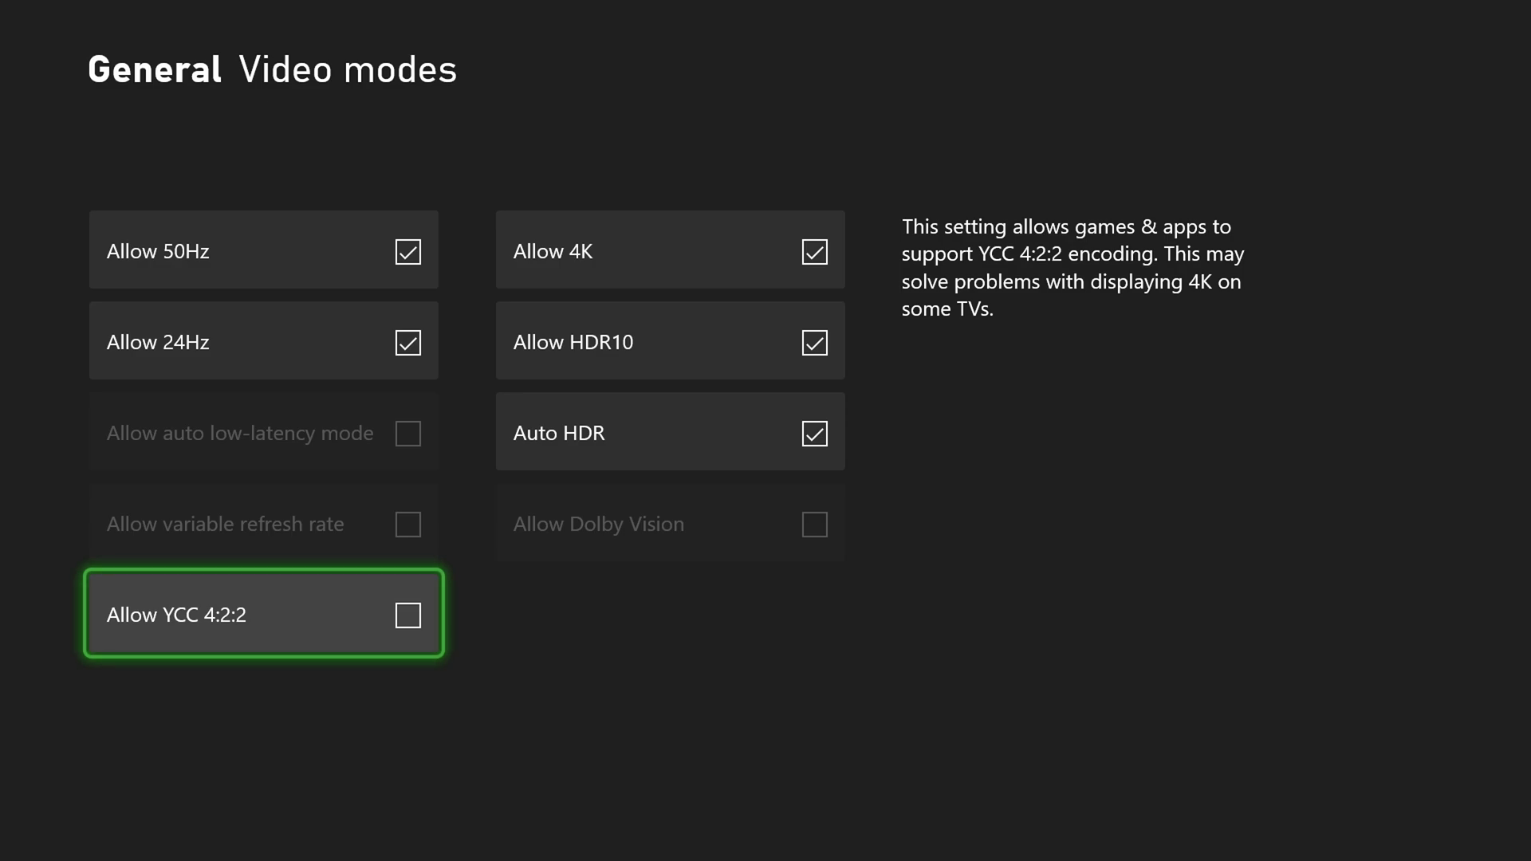
{"action": "key", "text": "Right"}
{"action": "key", "text": "Up"}
{"action": "key", "text": "Up"}
{"action": "key", "text": "Down"}
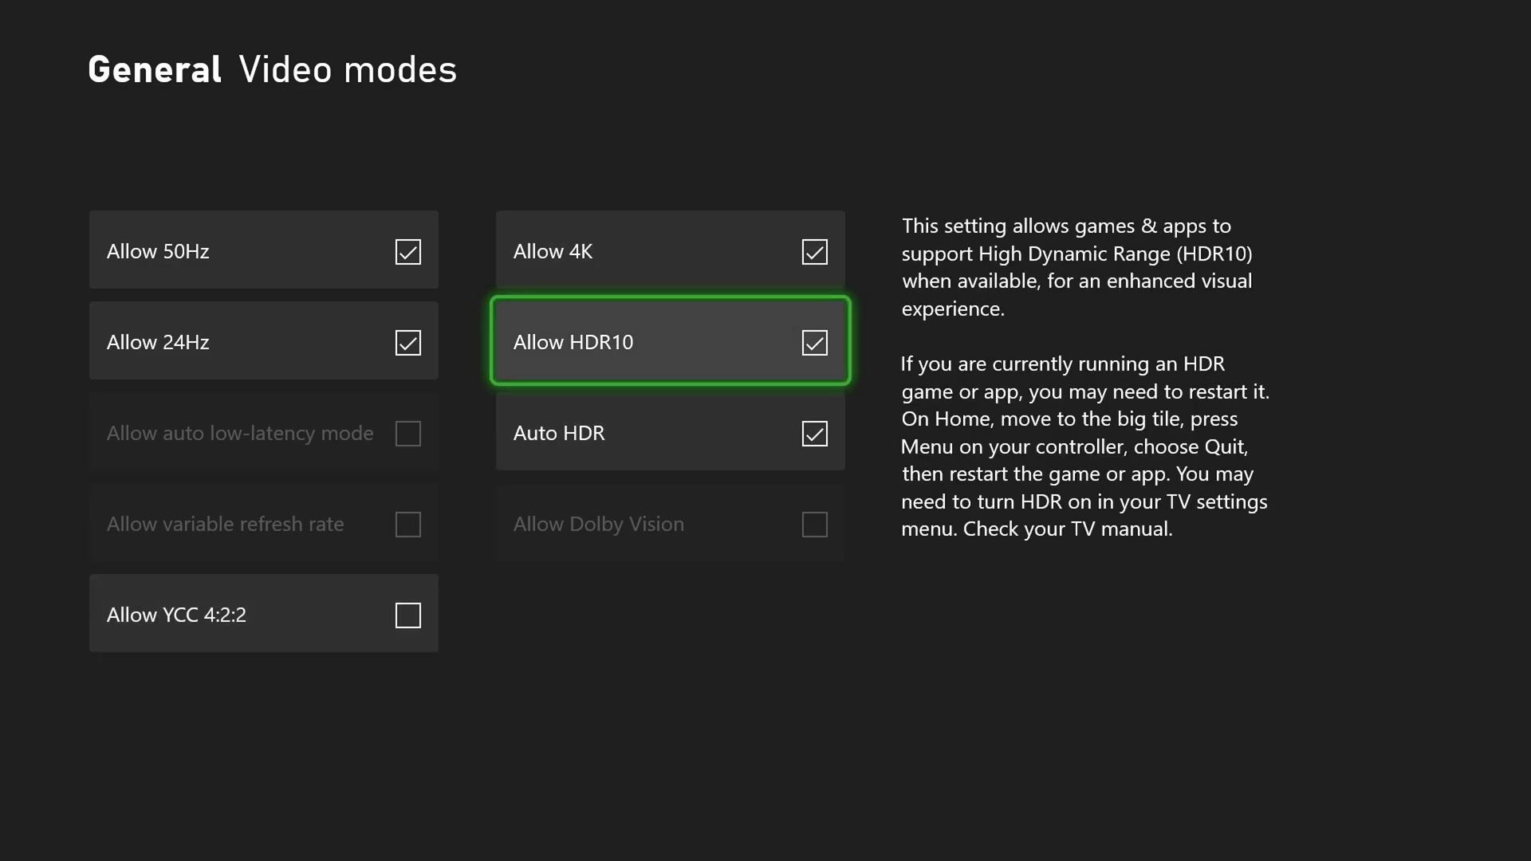
{"action": "key", "text": "Down"}
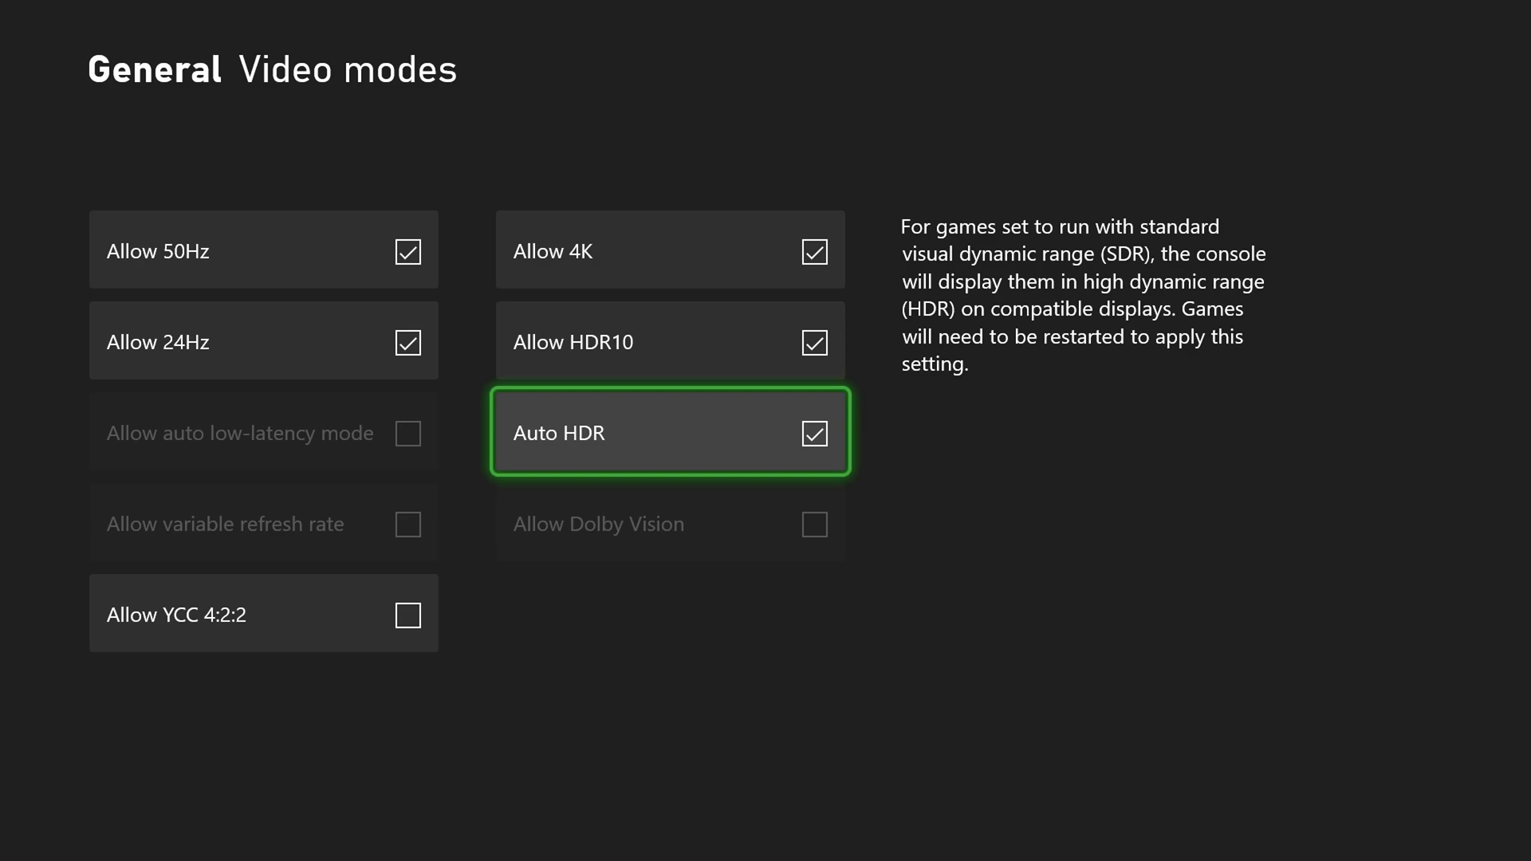
{"action": "key", "text": "Escape"}
- Open the Video fidelity & overscan settings from the advanced display options
{"action": "key", "text": "Right"}
{"action": "key", "text": "Right"}
{"action": "key", "text": "Down"}
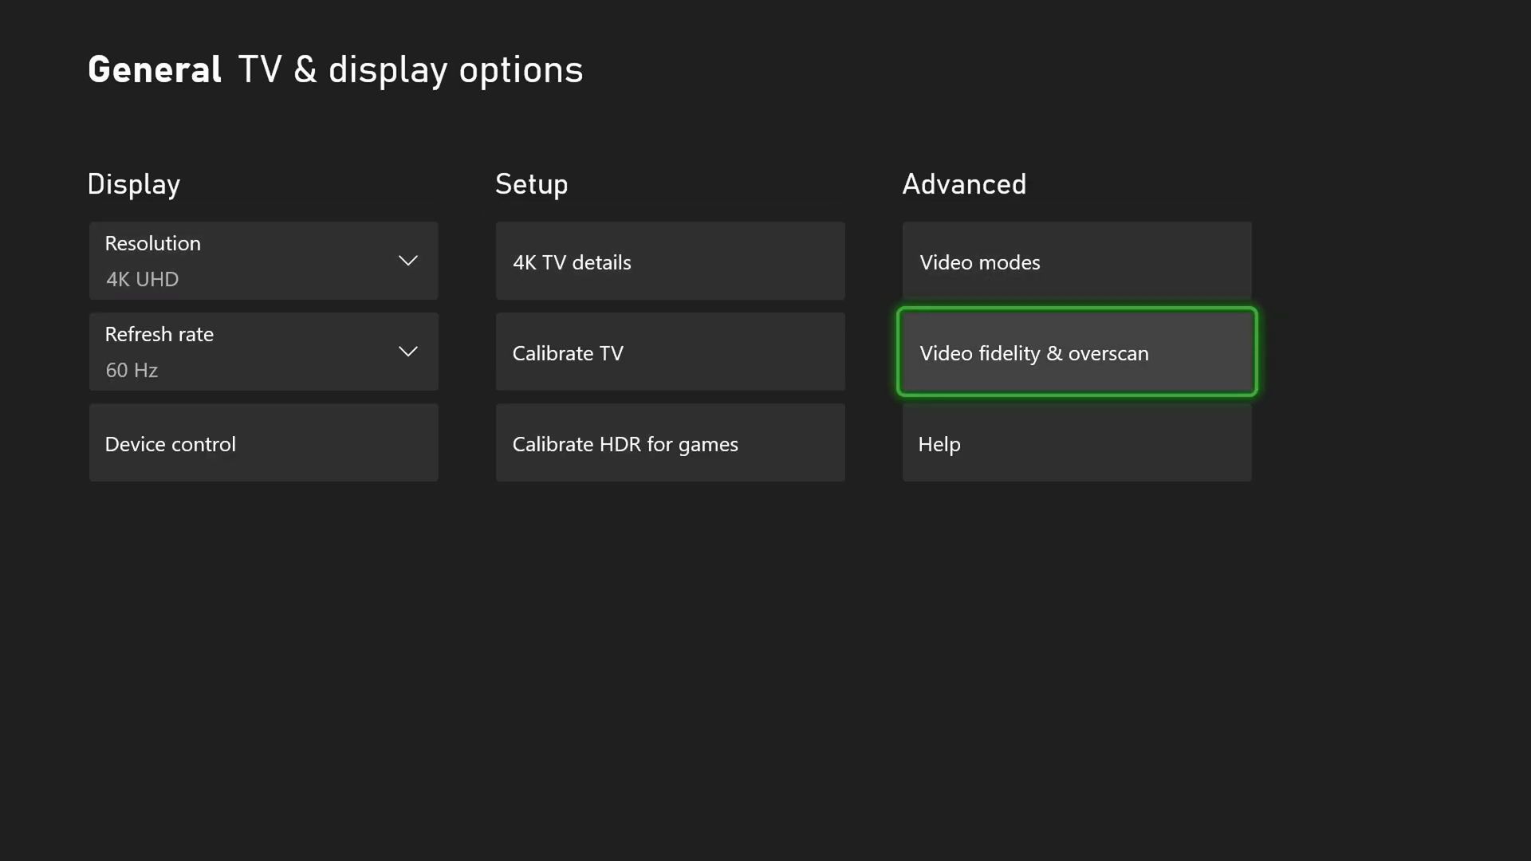
{"action": "key", "text": "Return"}
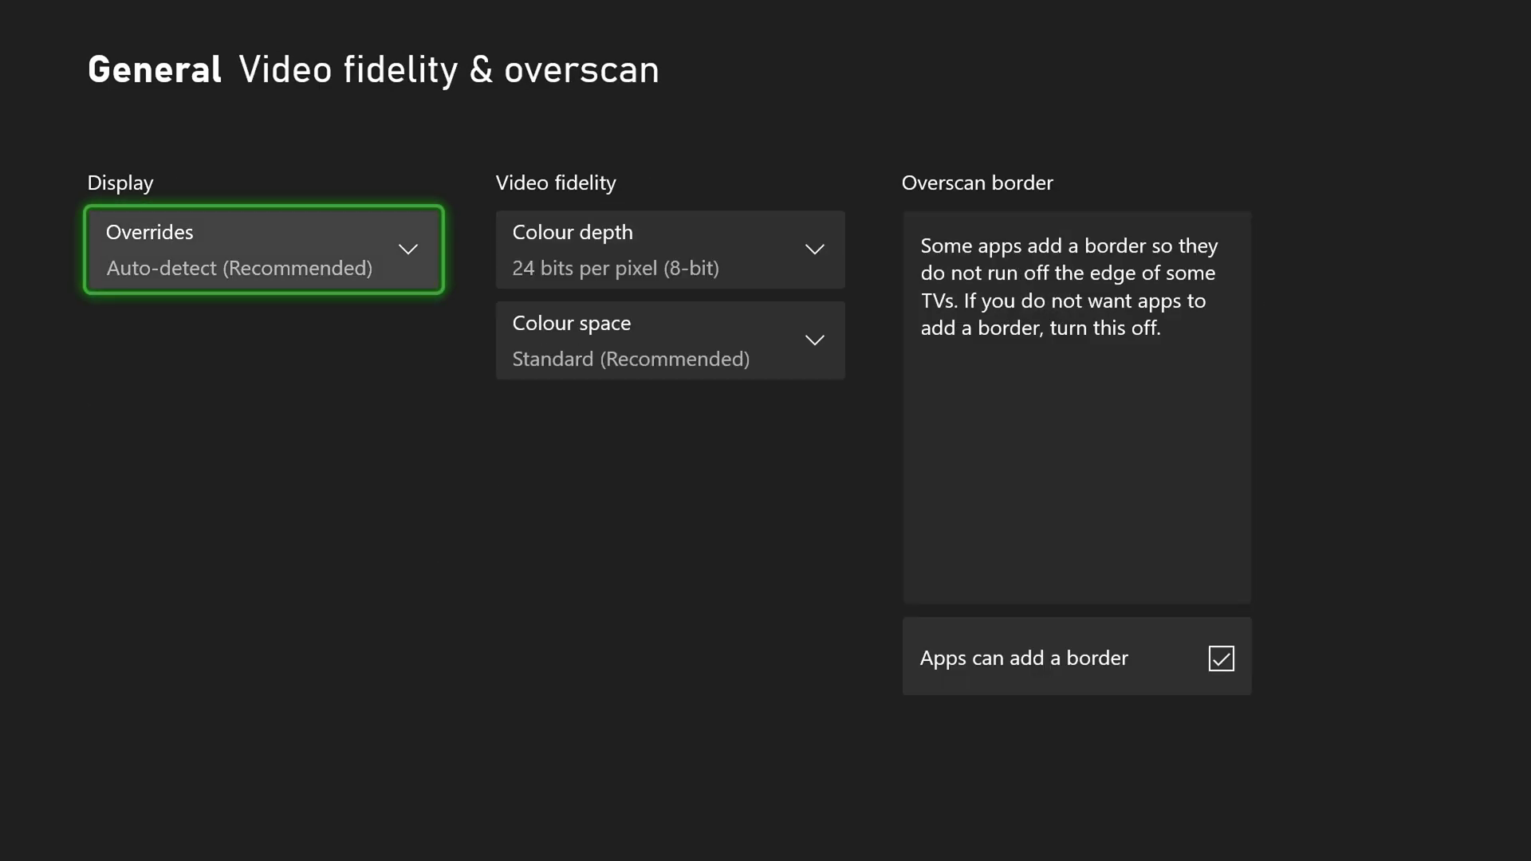